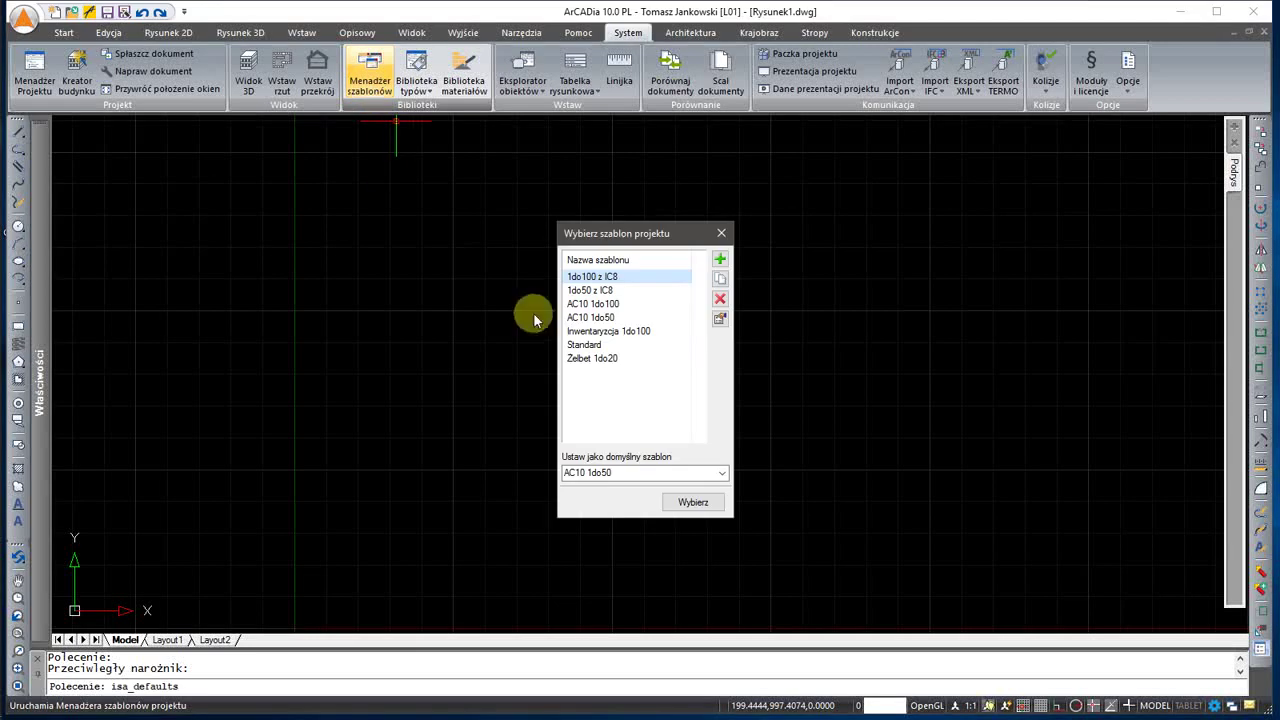
Start a new project from the Standard template and launch the Ściana wall tool
click(580, 343)
click(692, 501)
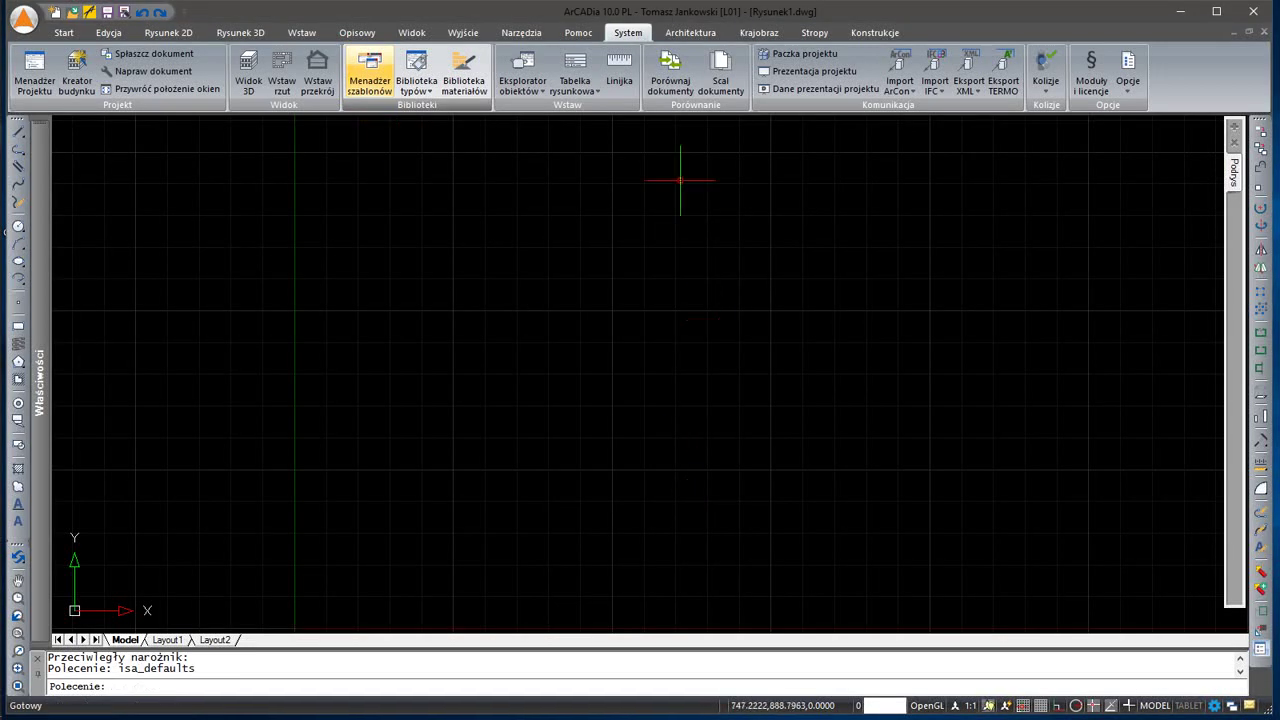
click(690, 32)
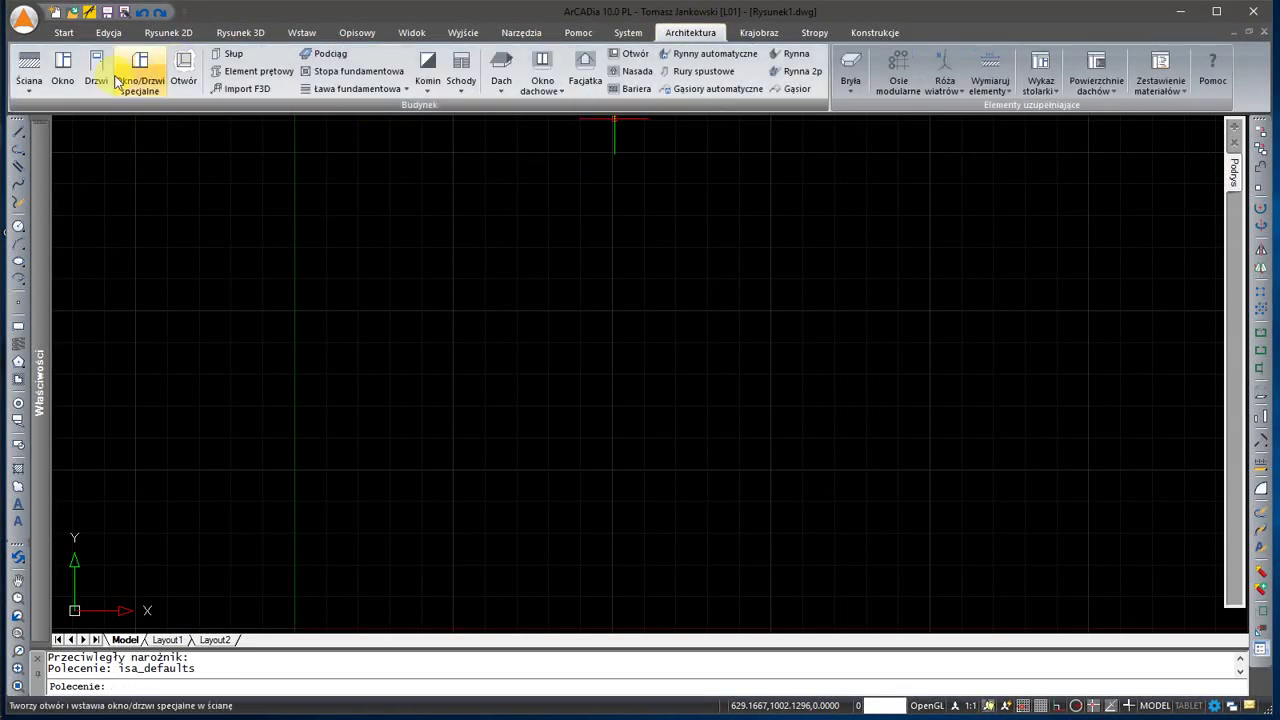
click(28, 70)
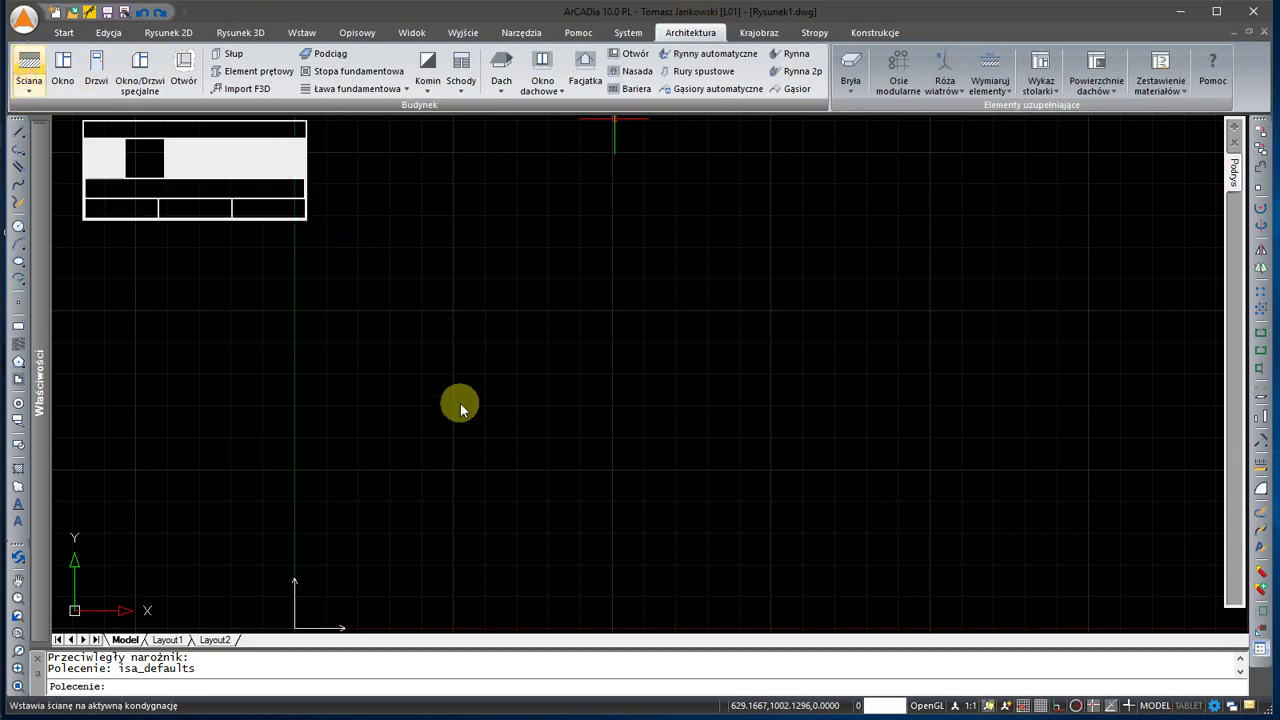
Draw four walls closing a square room, labelled Pokój at 22.43 m², and window-select it
click(450, 505)
click(450, 239)
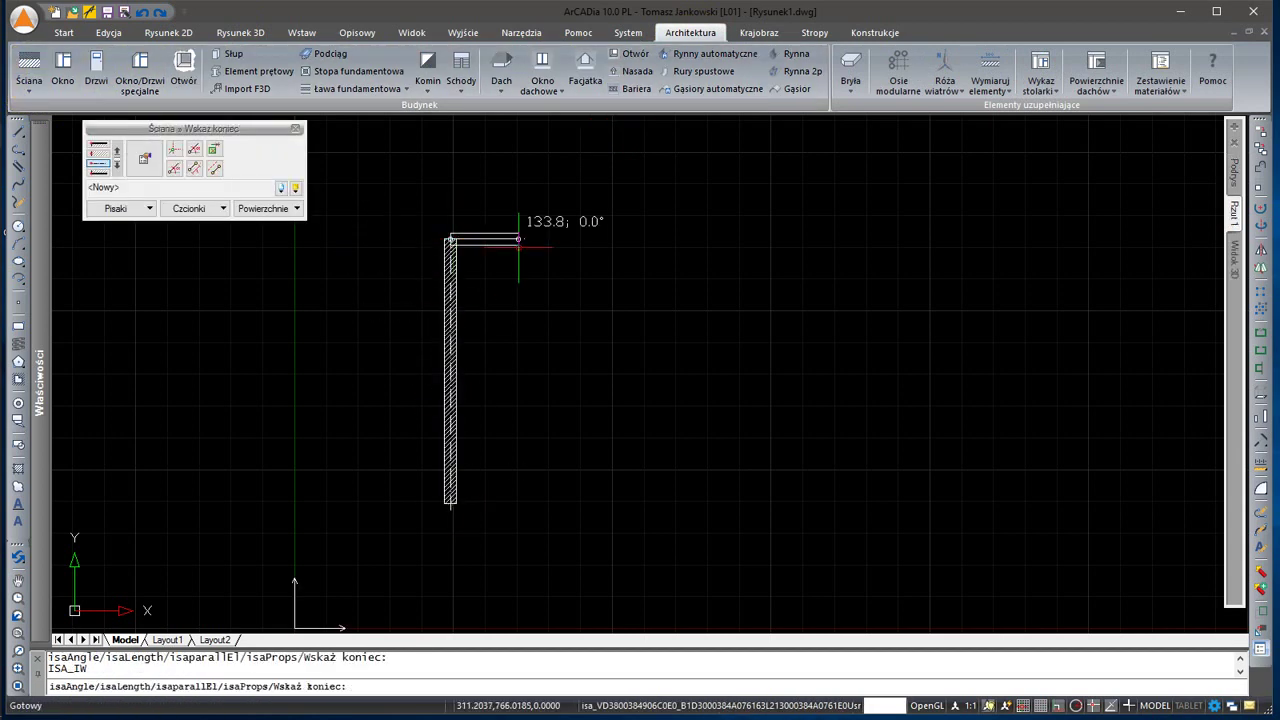
click(695, 239)
click(695, 500)
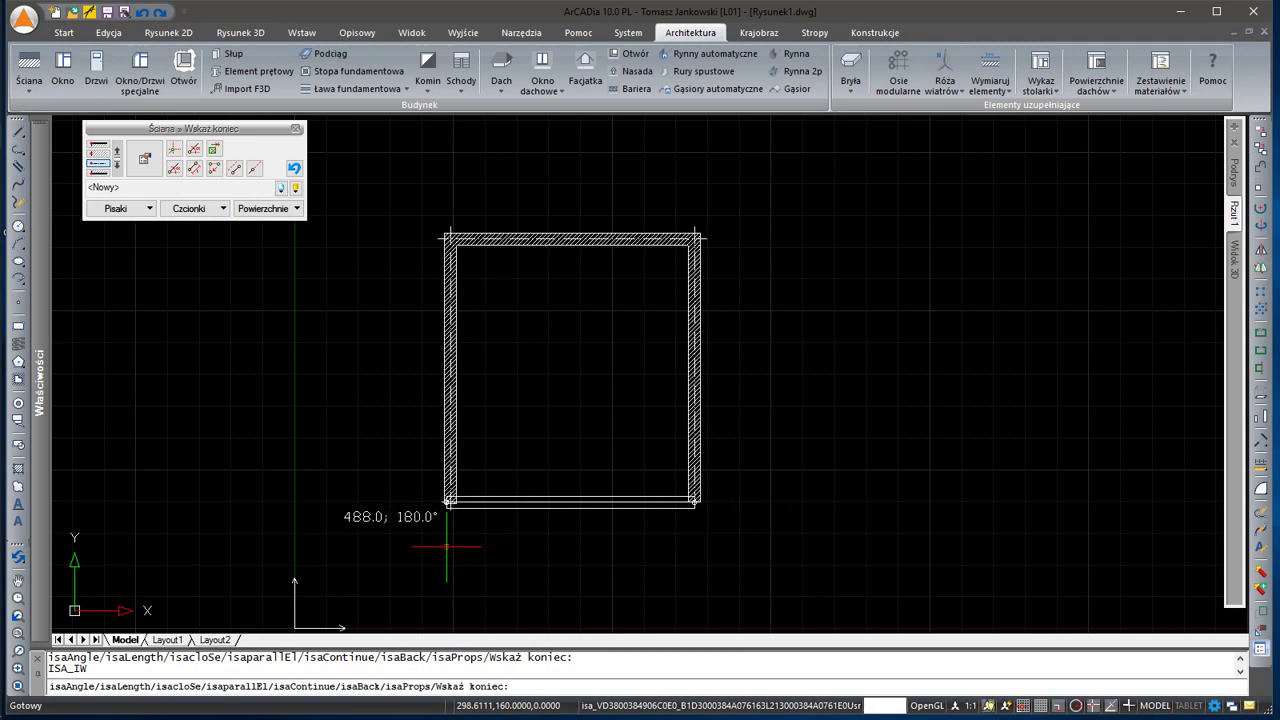
click(450, 546)
key(Escape)
click(588, 424)
click(544, 355)
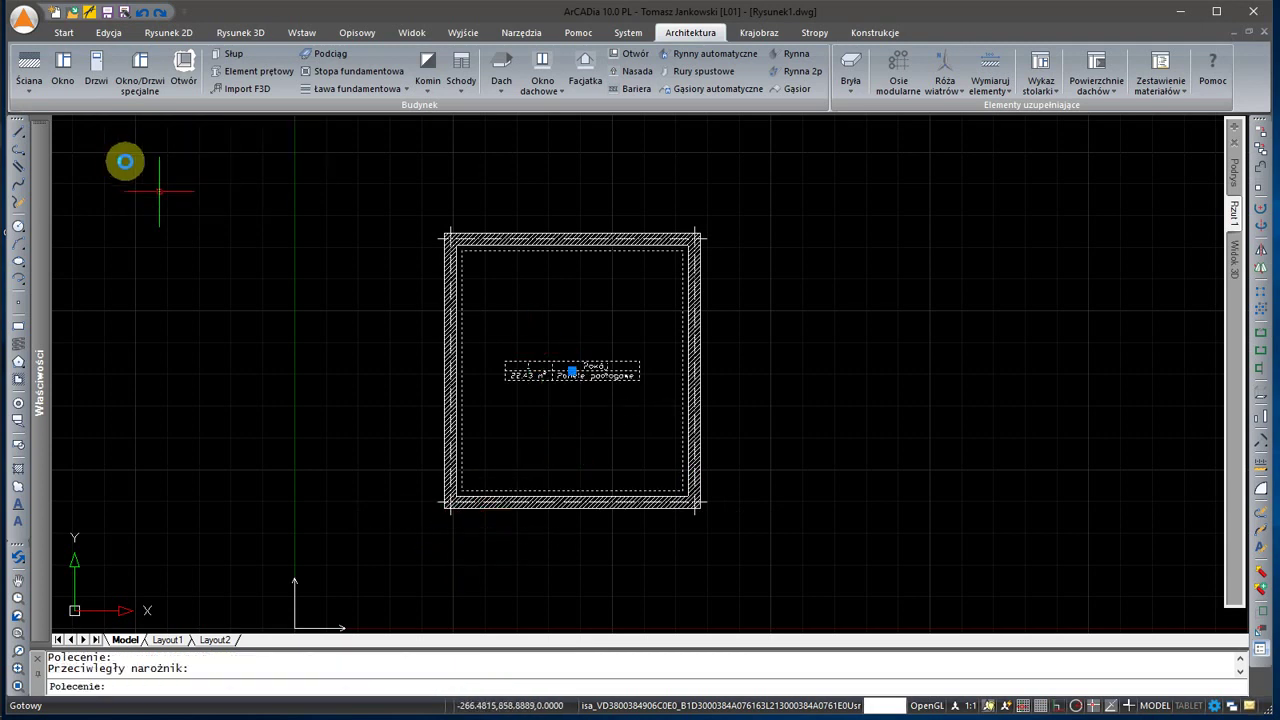
Mark the room's floor as Podłoga na gruncie so its label shows Parkiet flooring
double_click(419, 290)
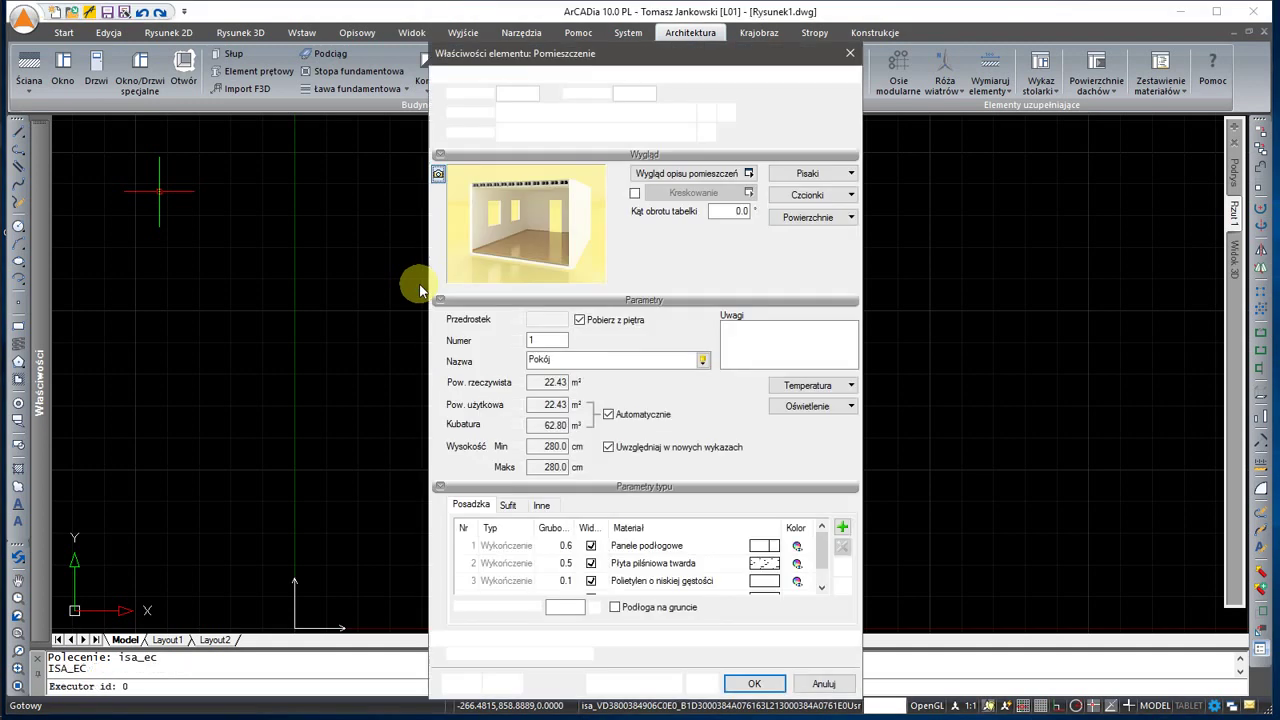
click(615, 607)
click(754, 683)
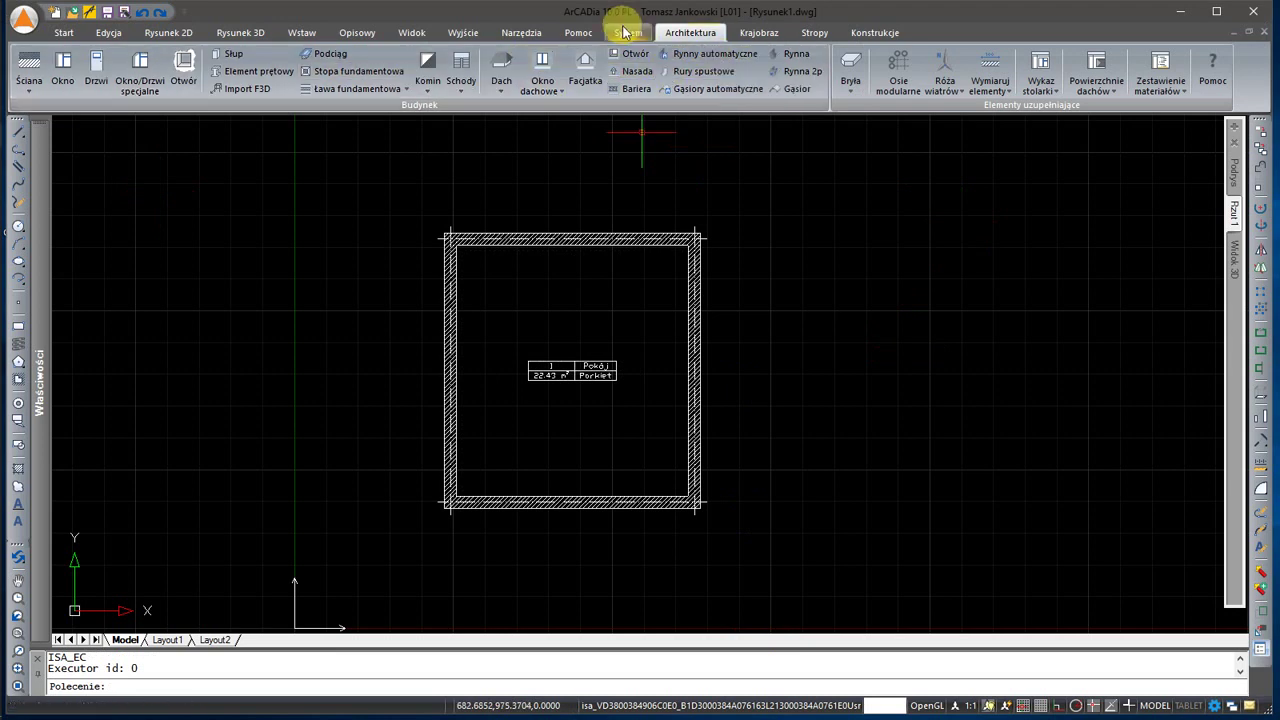
click(626, 32)
click(317, 75)
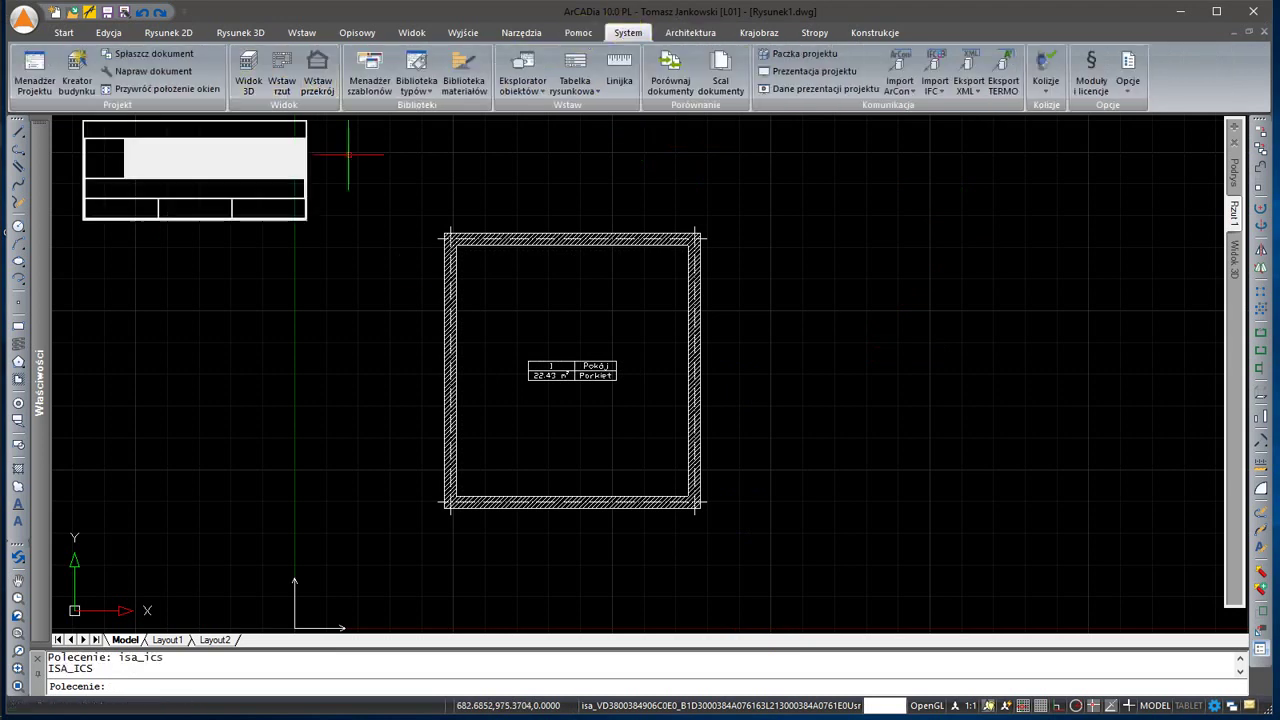
Cut section A-A horizontally across the room, place its view to the right, and activate it
click(399, 409)
click(781, 409)
click(857, 357)
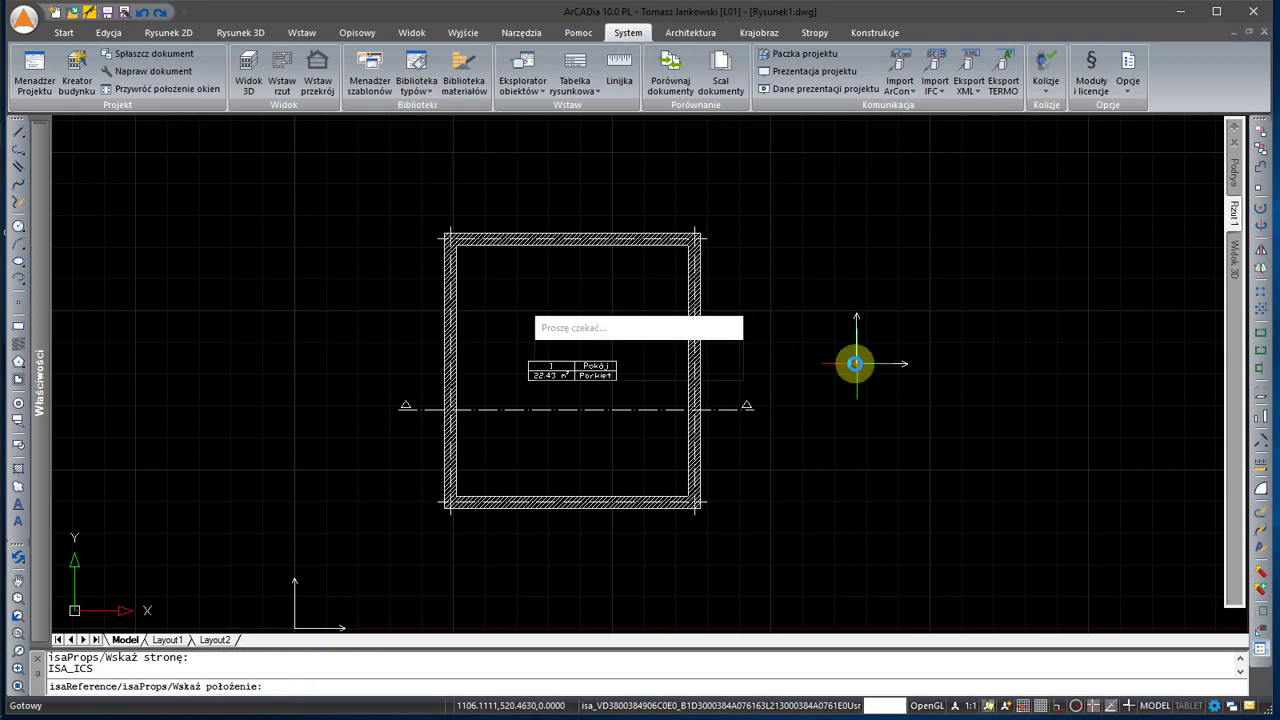
click(905, 340)
scroll(800, 349, up, 5)
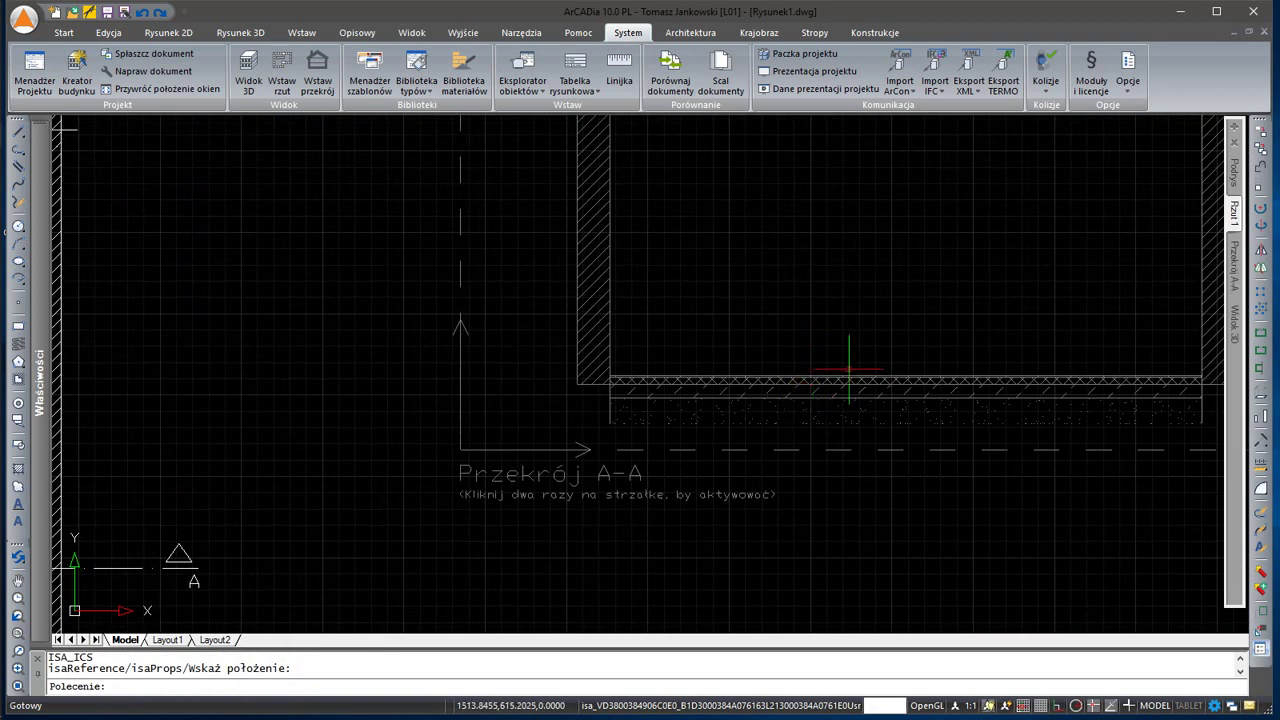
click(1234, 262)
scroll(514, 337, down, 4)
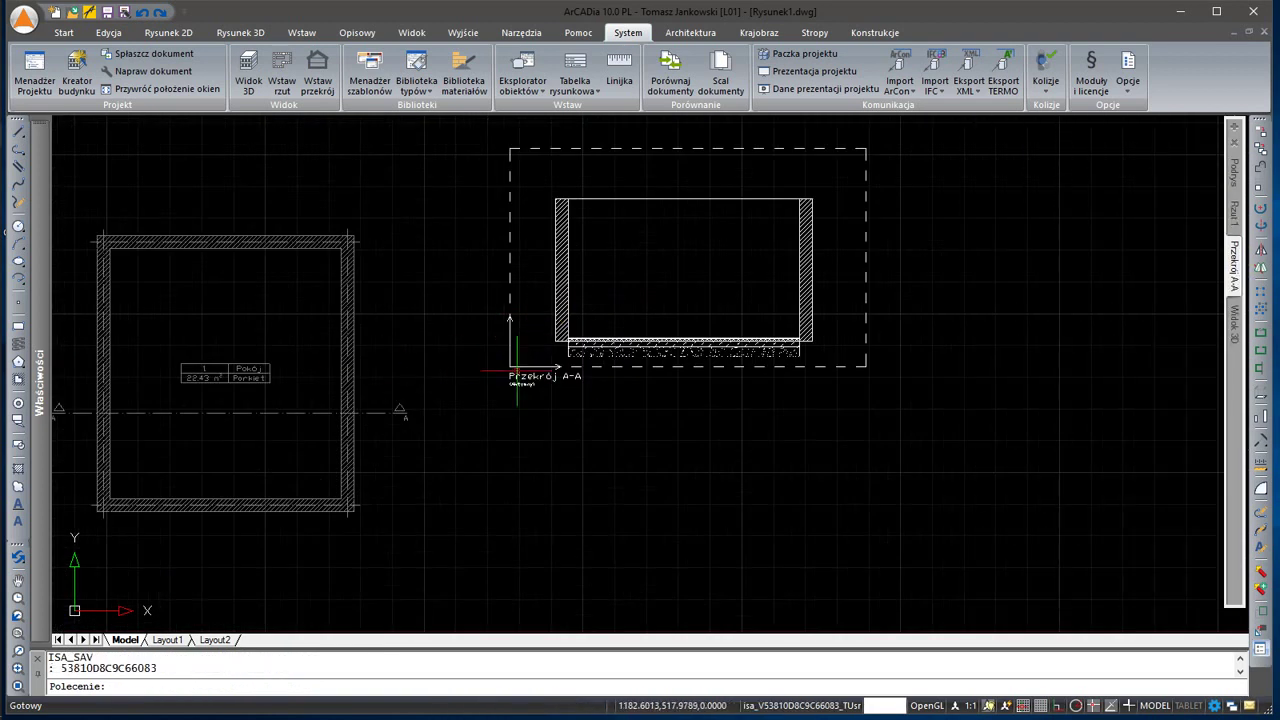
scroll(611, 349, up, 3)
click(613, 340)
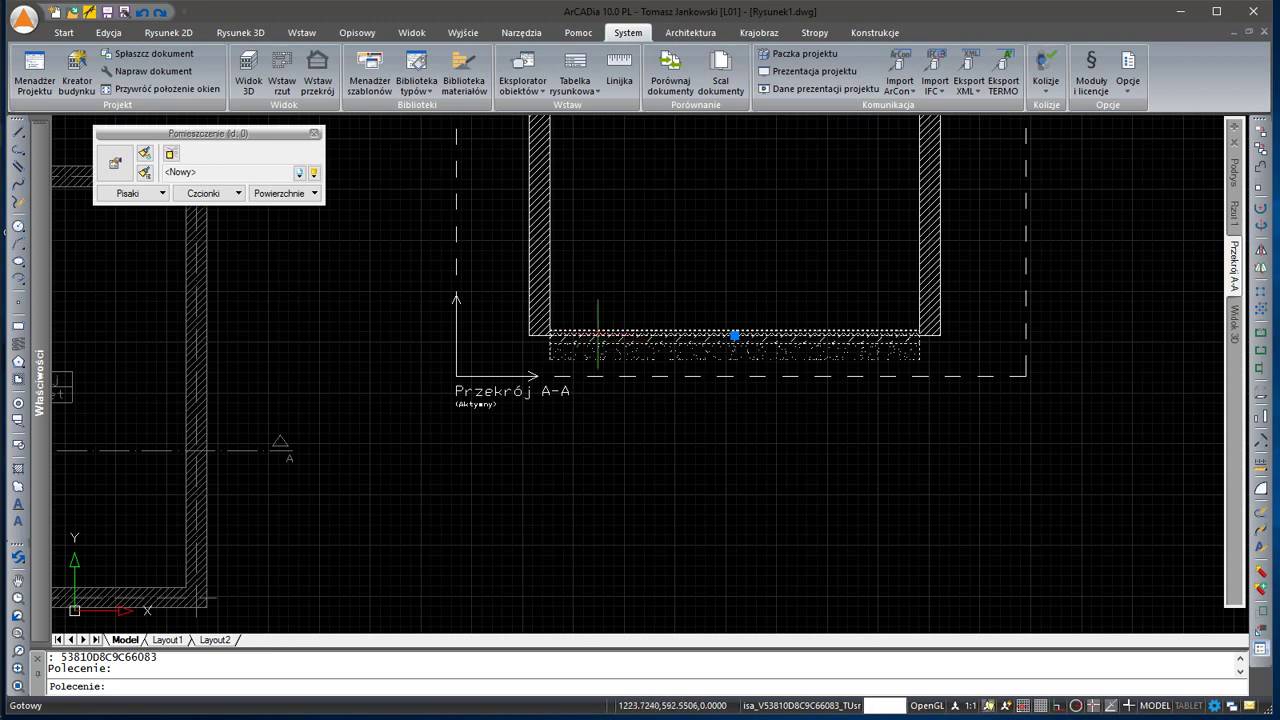
Move the Papa asphalt membrane and lean-concrete Podkład layers below Dolna granica kondygnacji
click(120, 163)
double_click(523, 301)
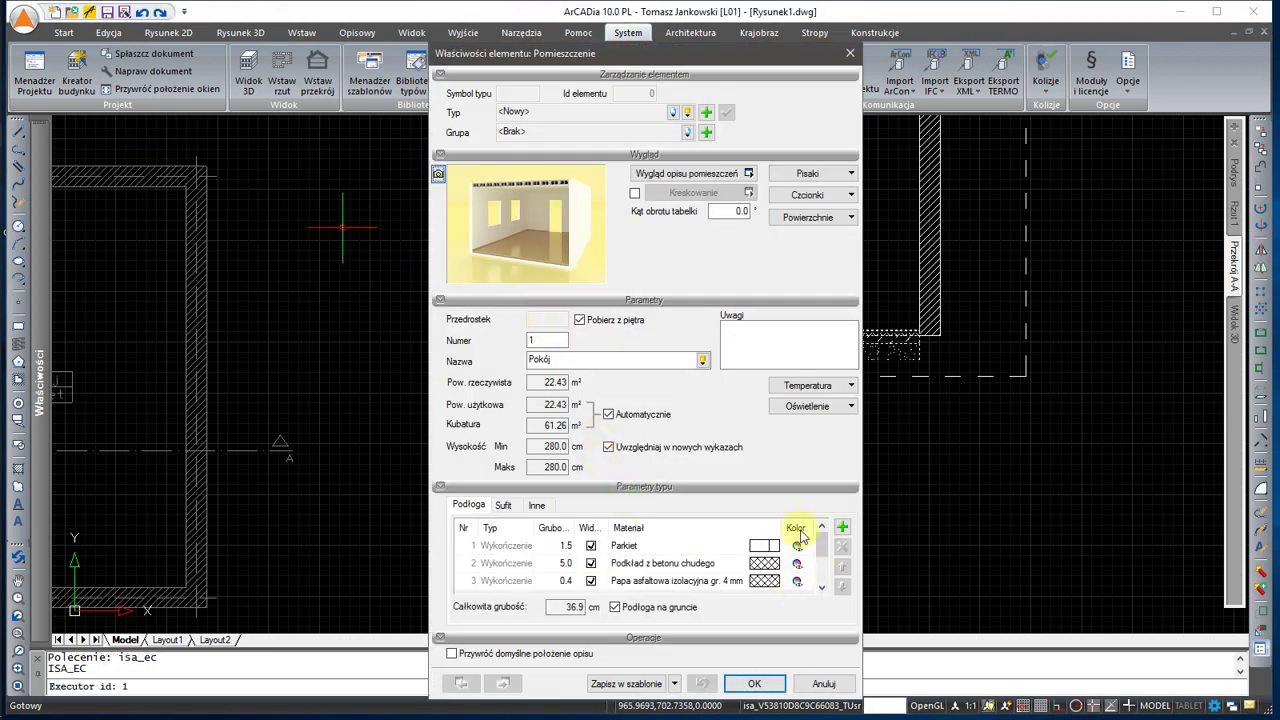
click(441, 300)
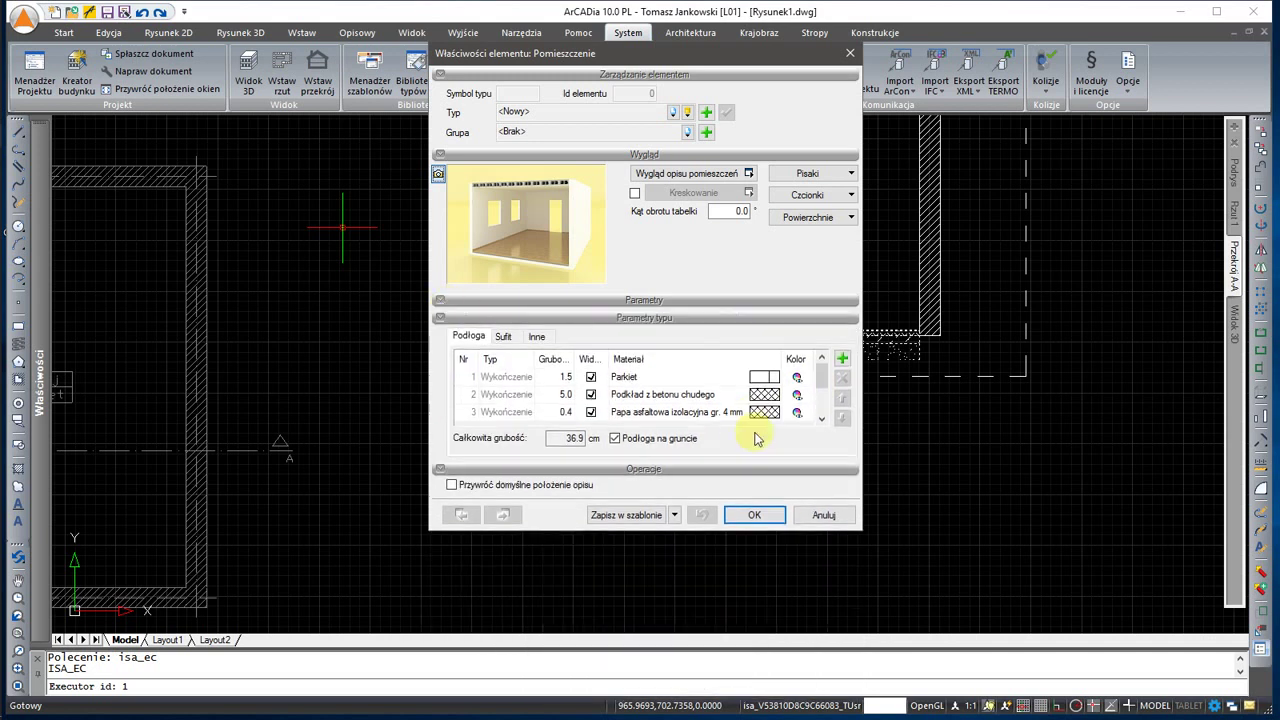
drag(822, 380, 823, 388)
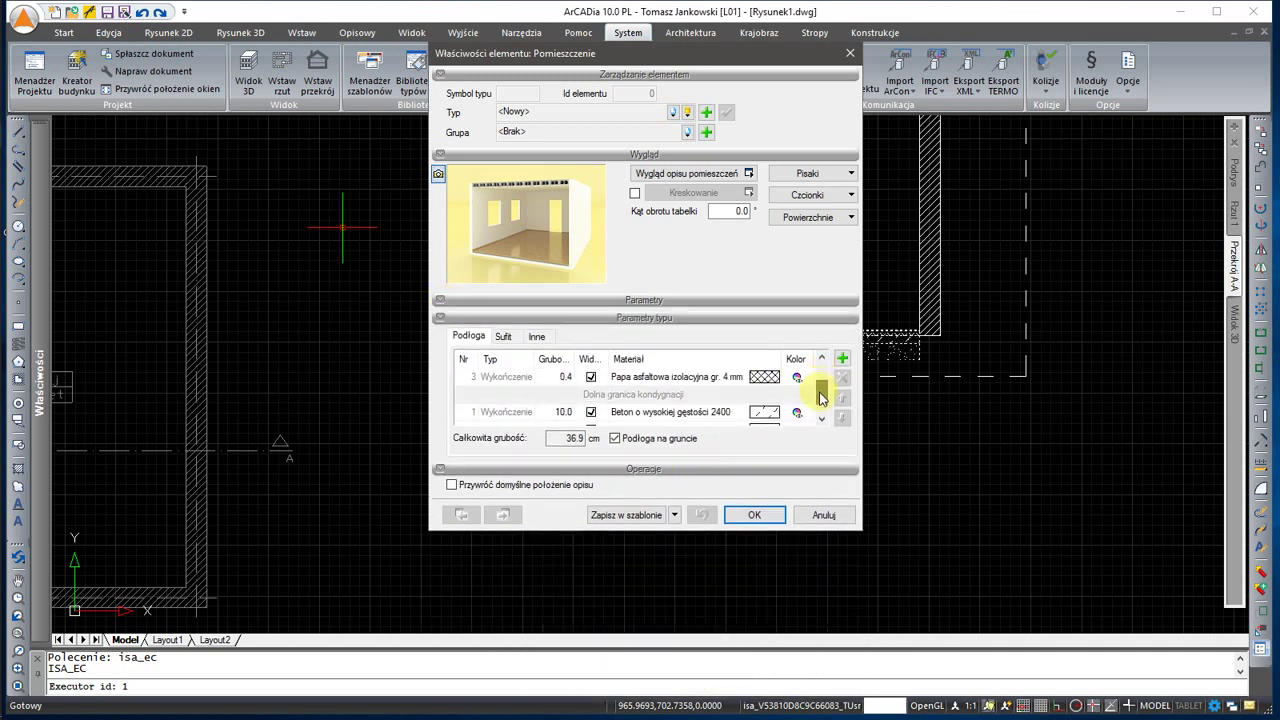
click(540, 396)
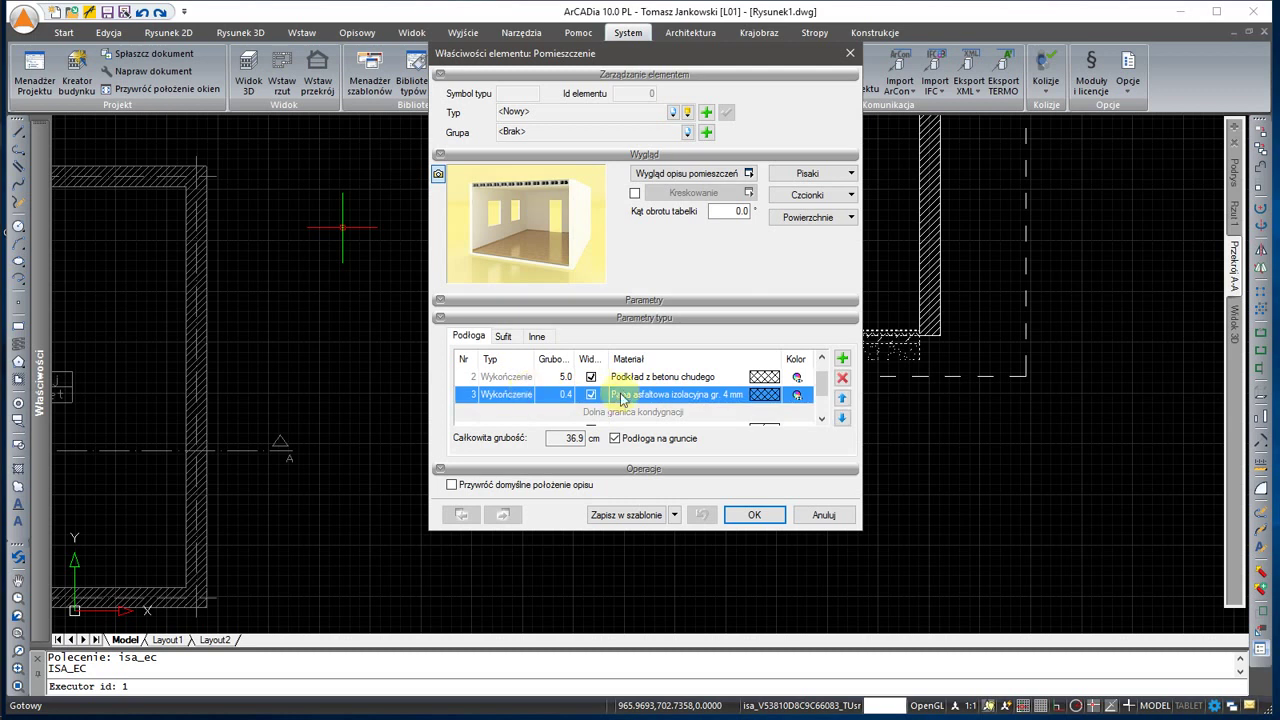
click(841, 418)
double_click(557, 376)
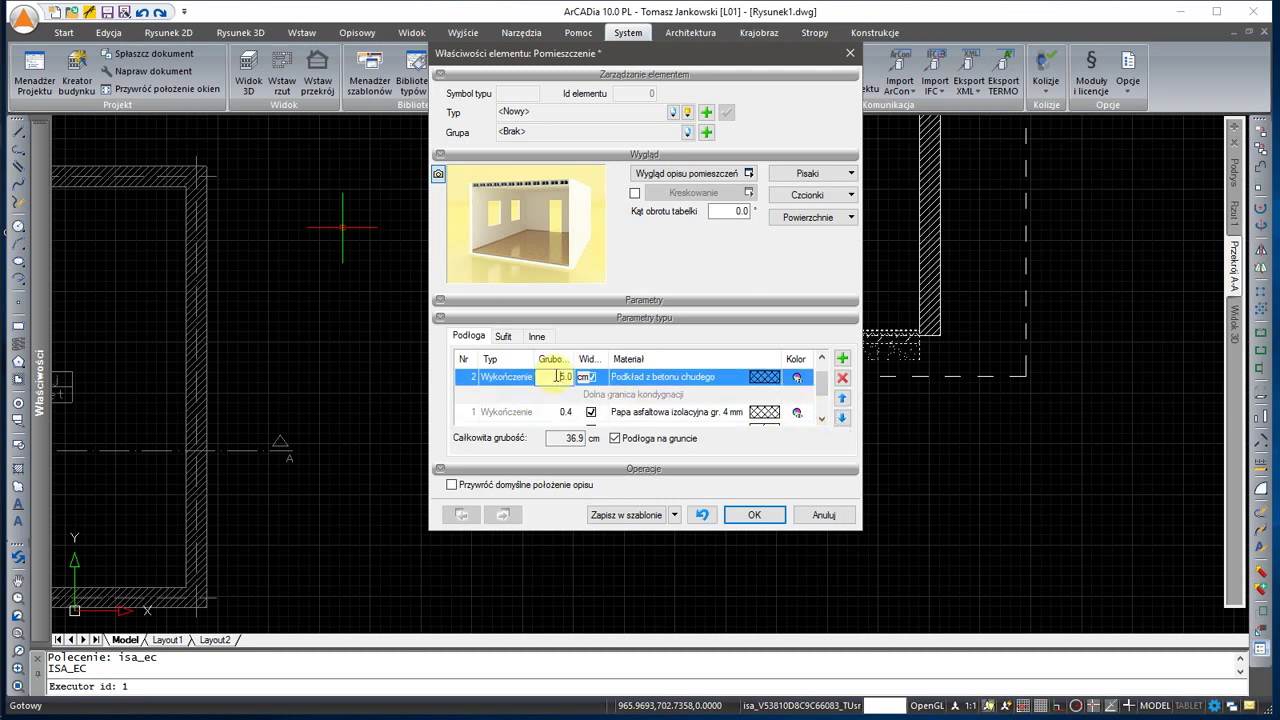
click(840, 418)
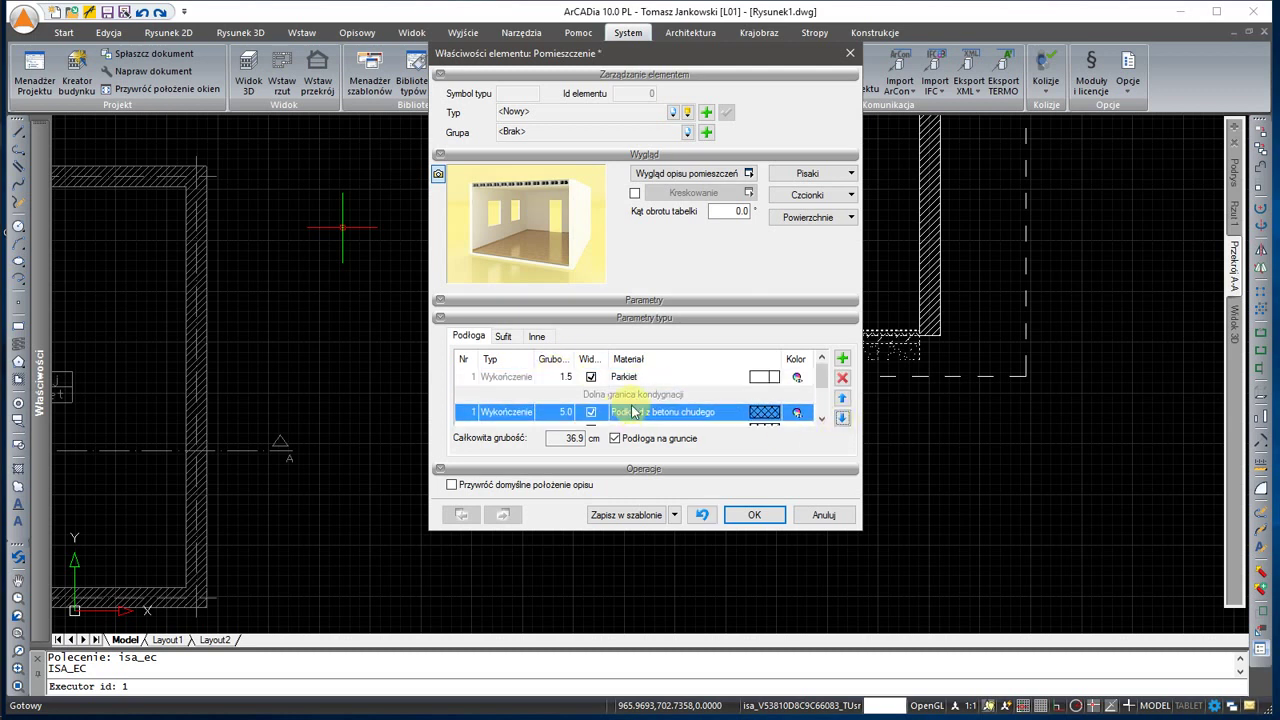
click(754, 515)
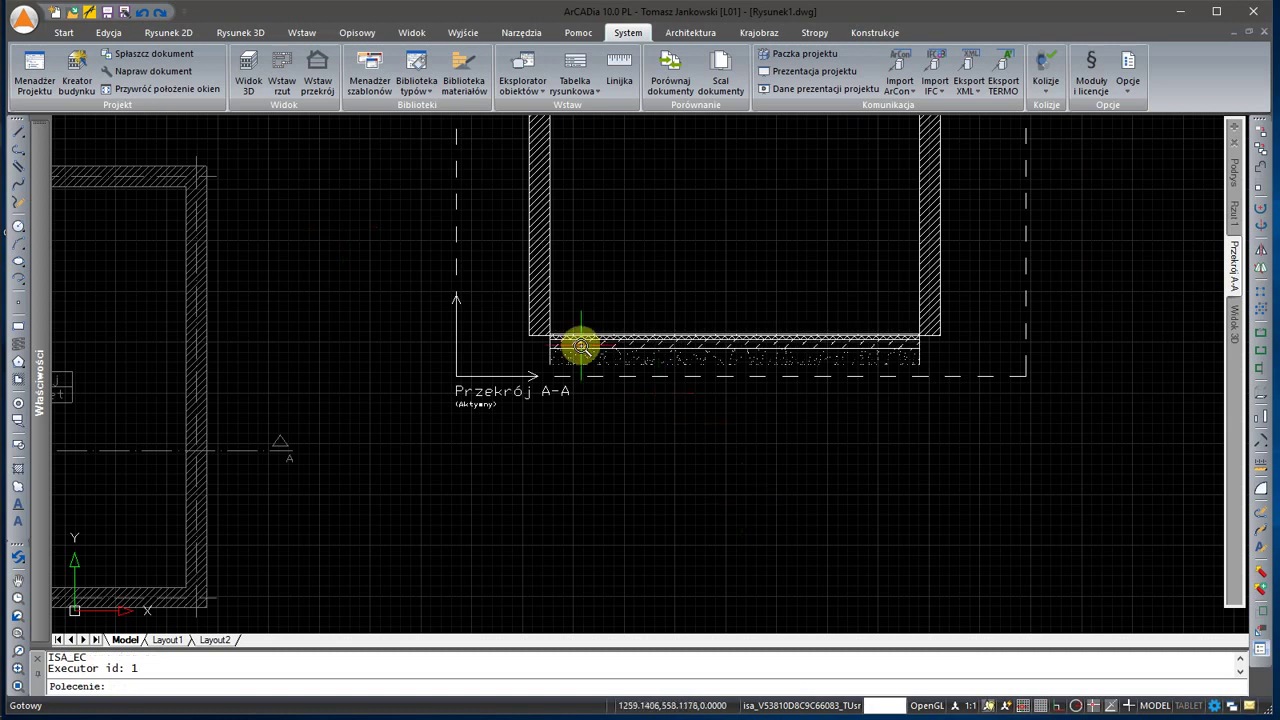
scroll(588, 342, up, 2)
click(593, 340)
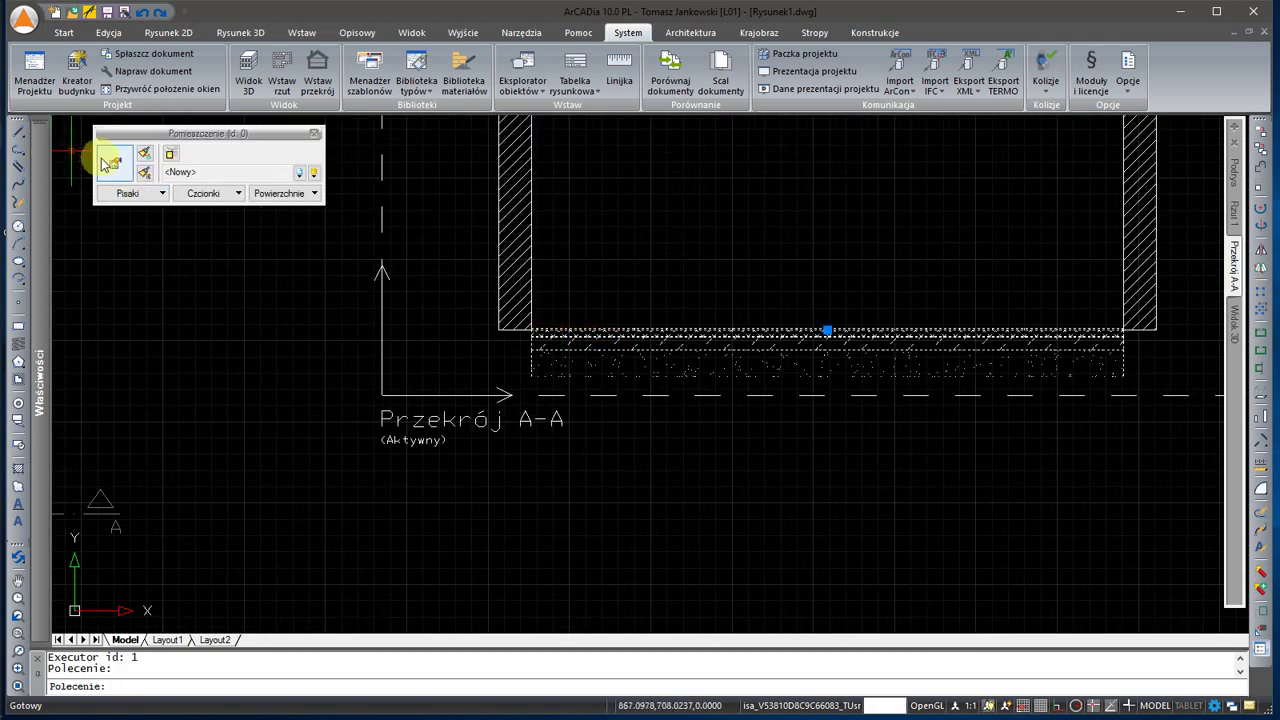
Move the screed, asphalt membrane and high-density concrete layers back above the storey boundary
click(578, 343)
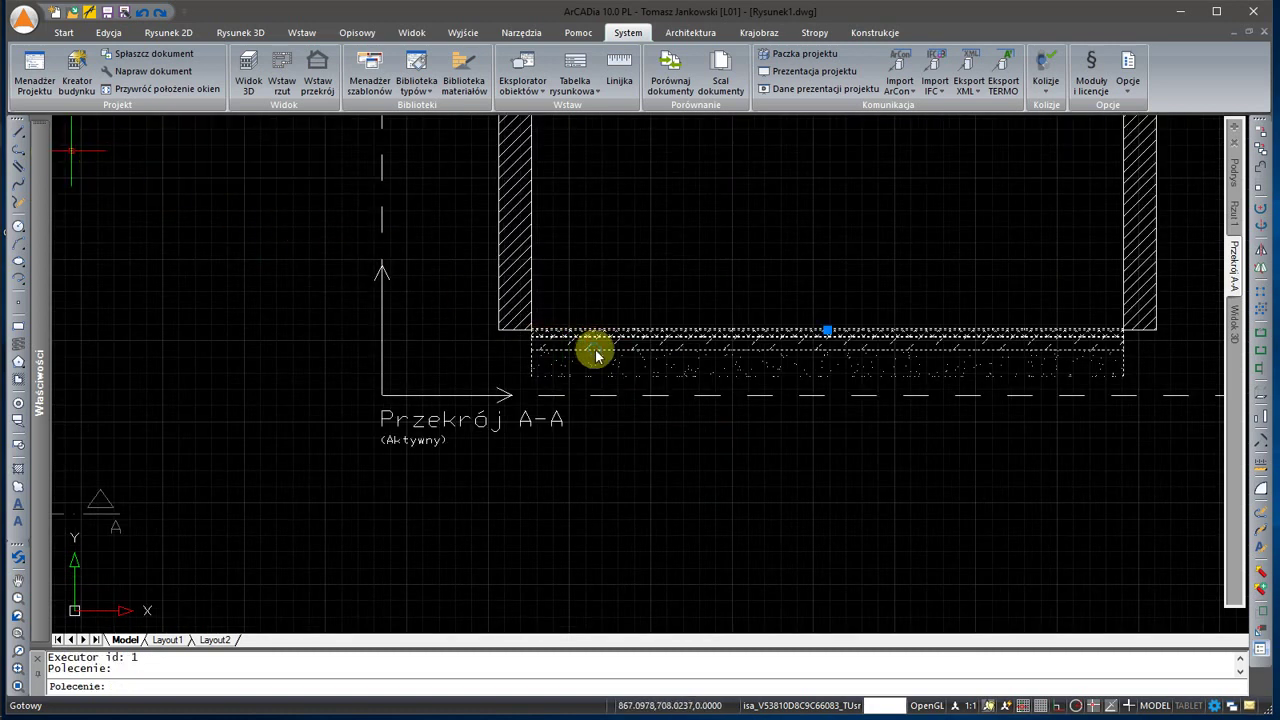
double_click(594, 349)
click(625, 495)
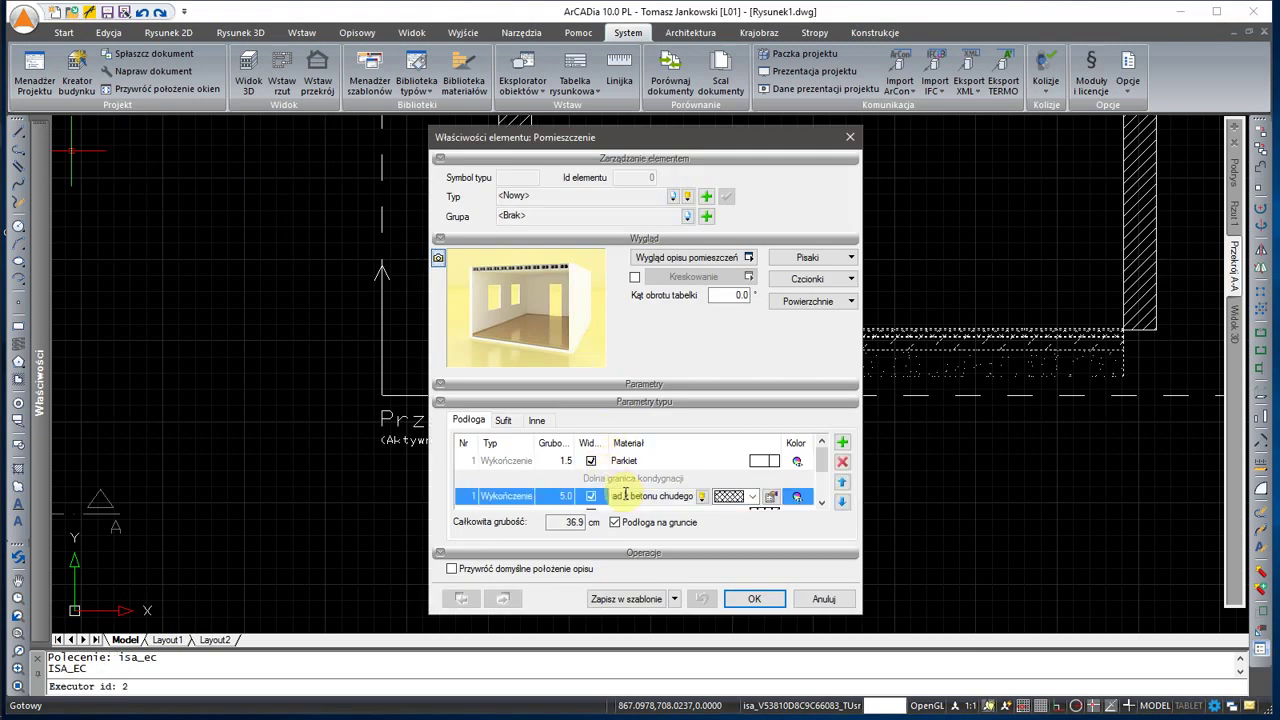
click(845, 481)
scroll(706, 500, down, 2)
click(702, 488)
click(842, 481)
click(656, 497)
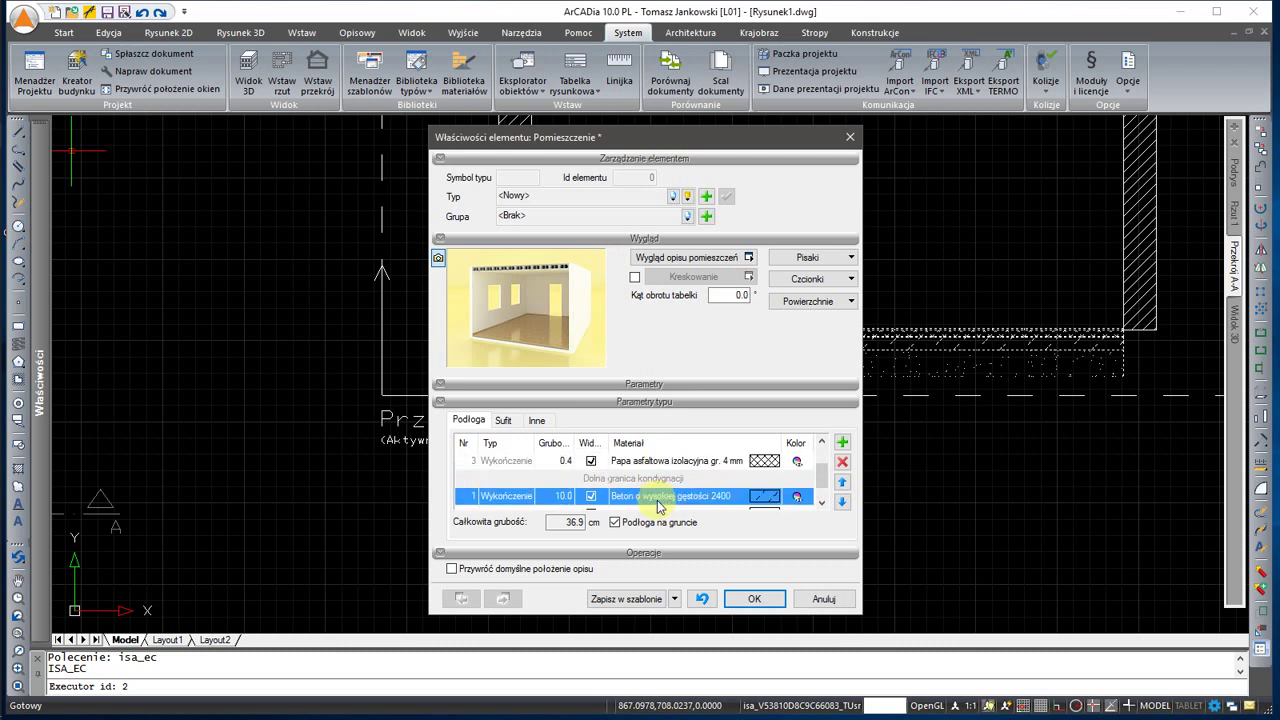
click(842, 481)
scroll(550, 497, down, 1)
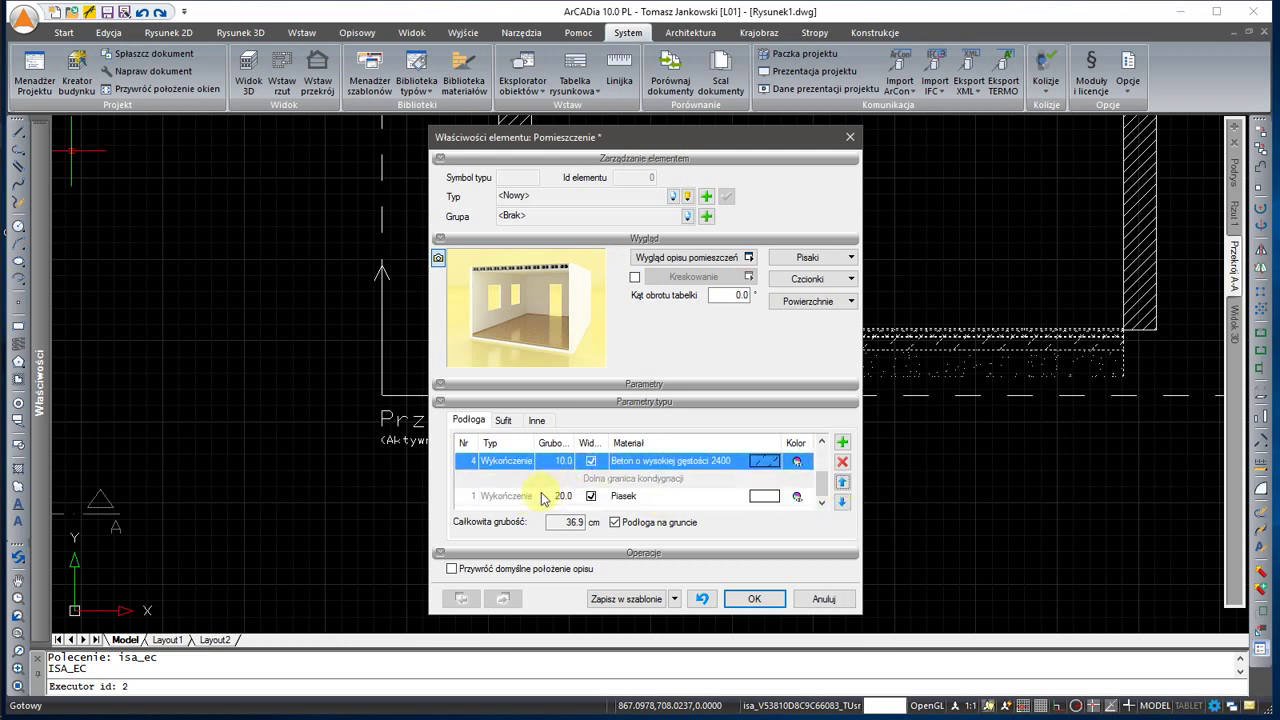
click(754, 599)
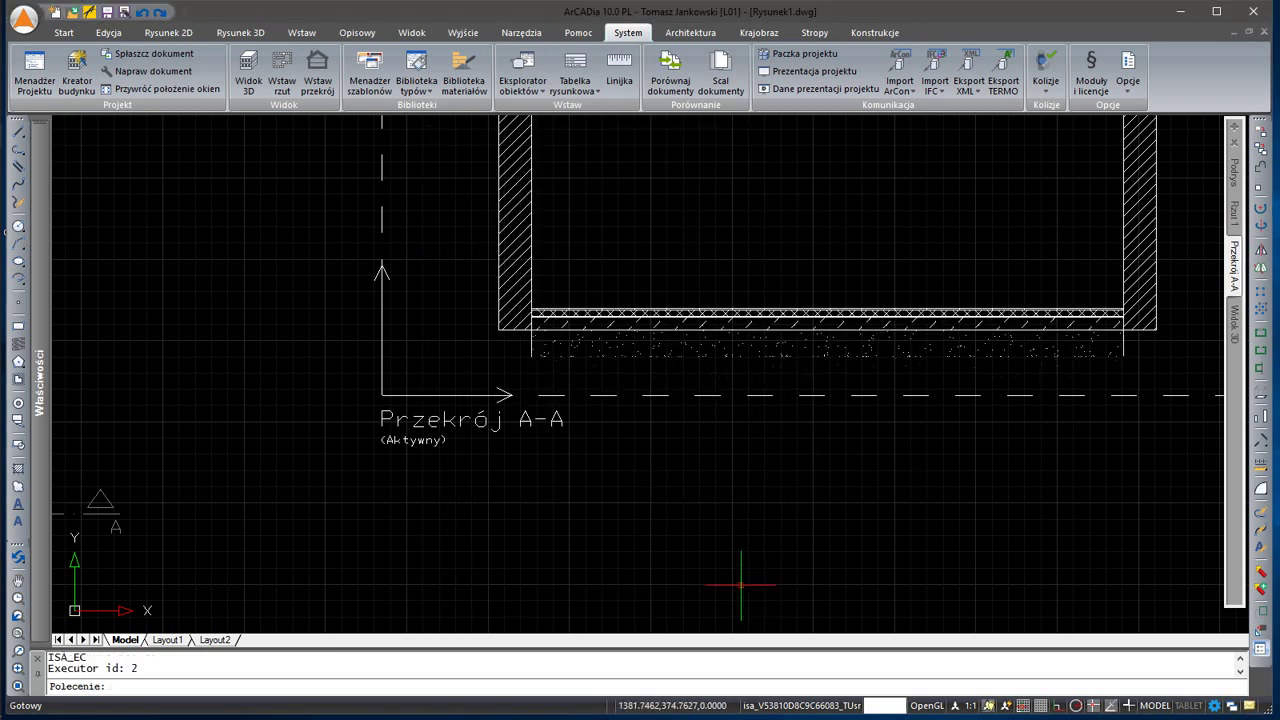
Review the room's 36.9 cm on-ground floor build-up, then return to the Rzut 1 plan
scroll(599, 387, down, 3)
scroll(599, 387, down, 2)
middle_drag(597, 373, 709, 343)
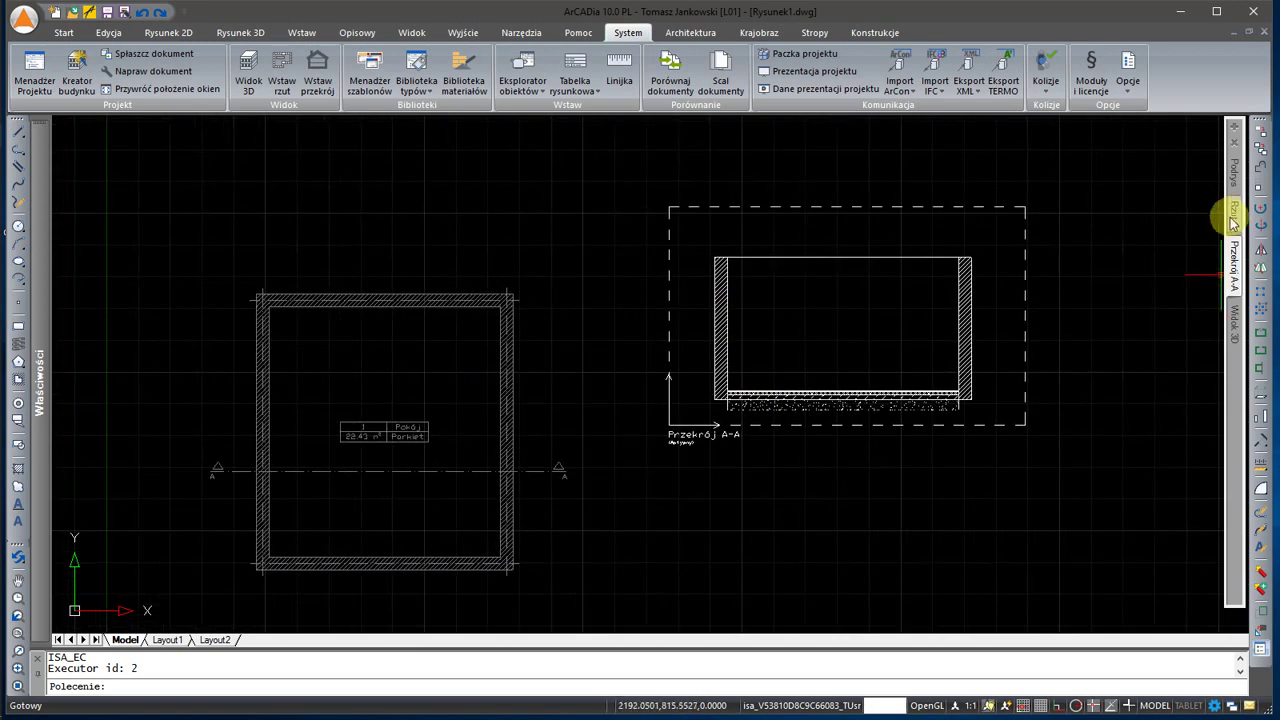
scroll(905, 405, up, 3)
scroll(905, 405, up, 2)
click(905, 400)
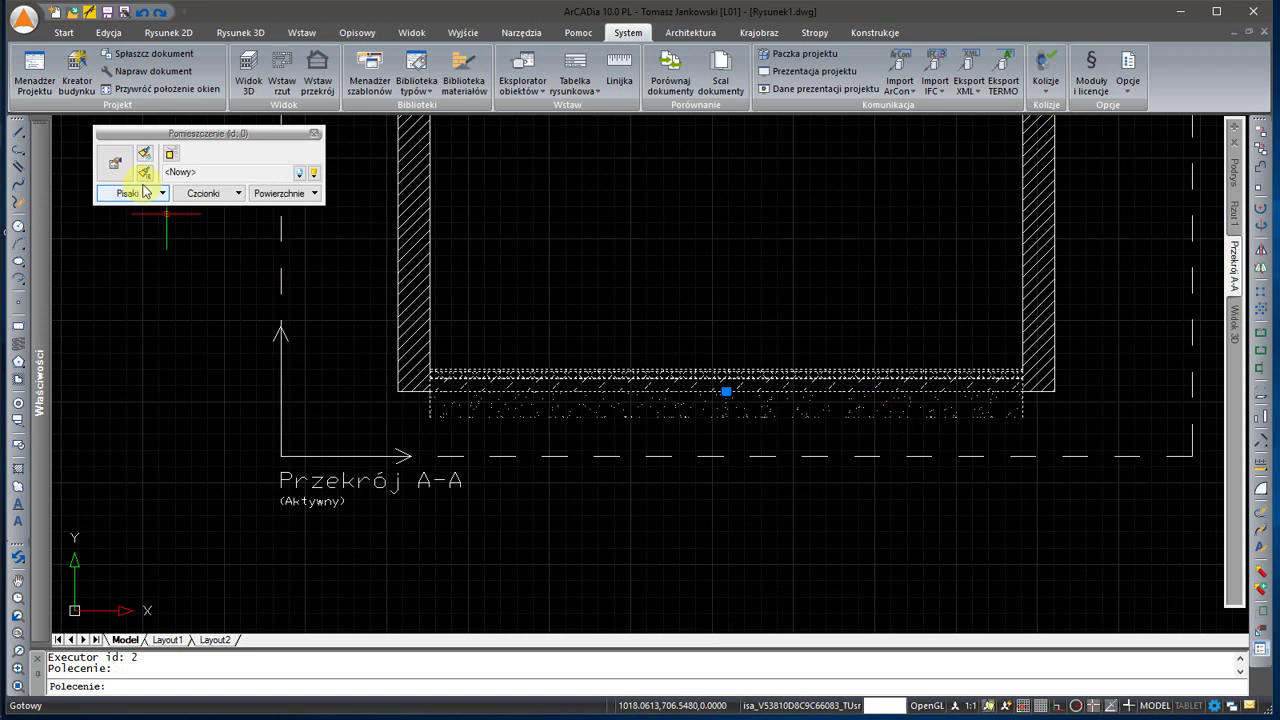
click(609, 352)
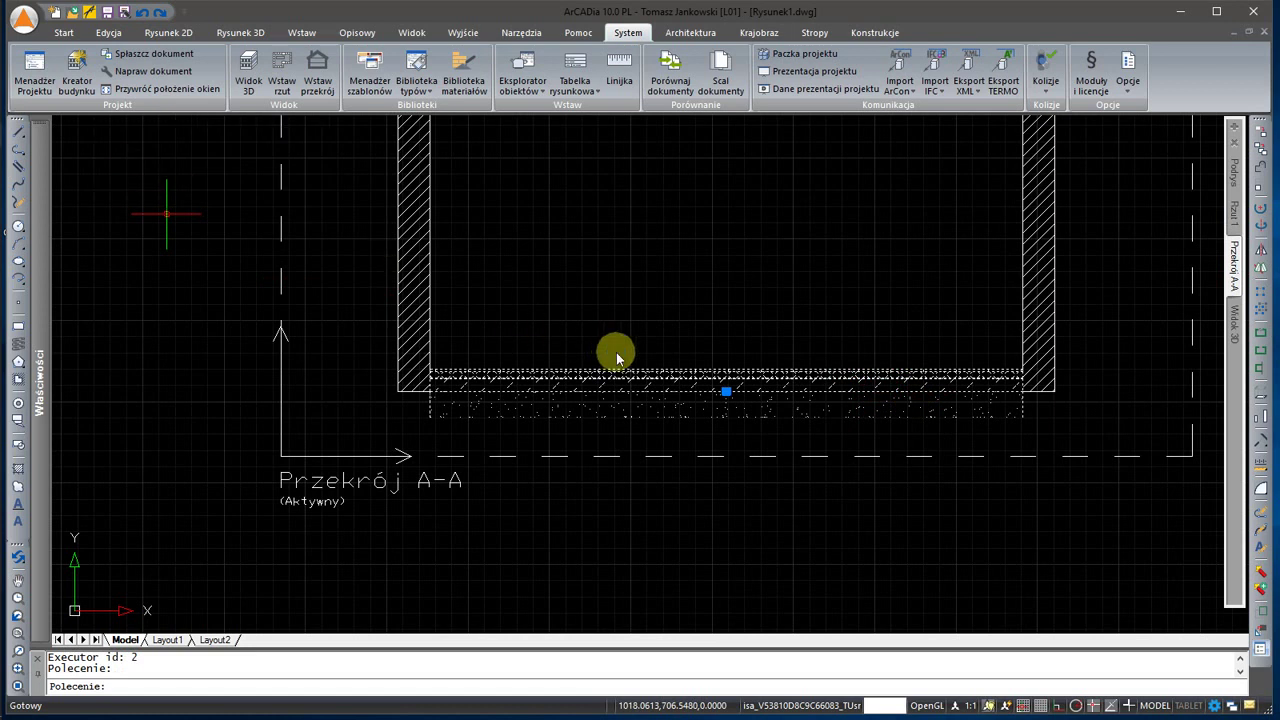
double_click(617, 357)
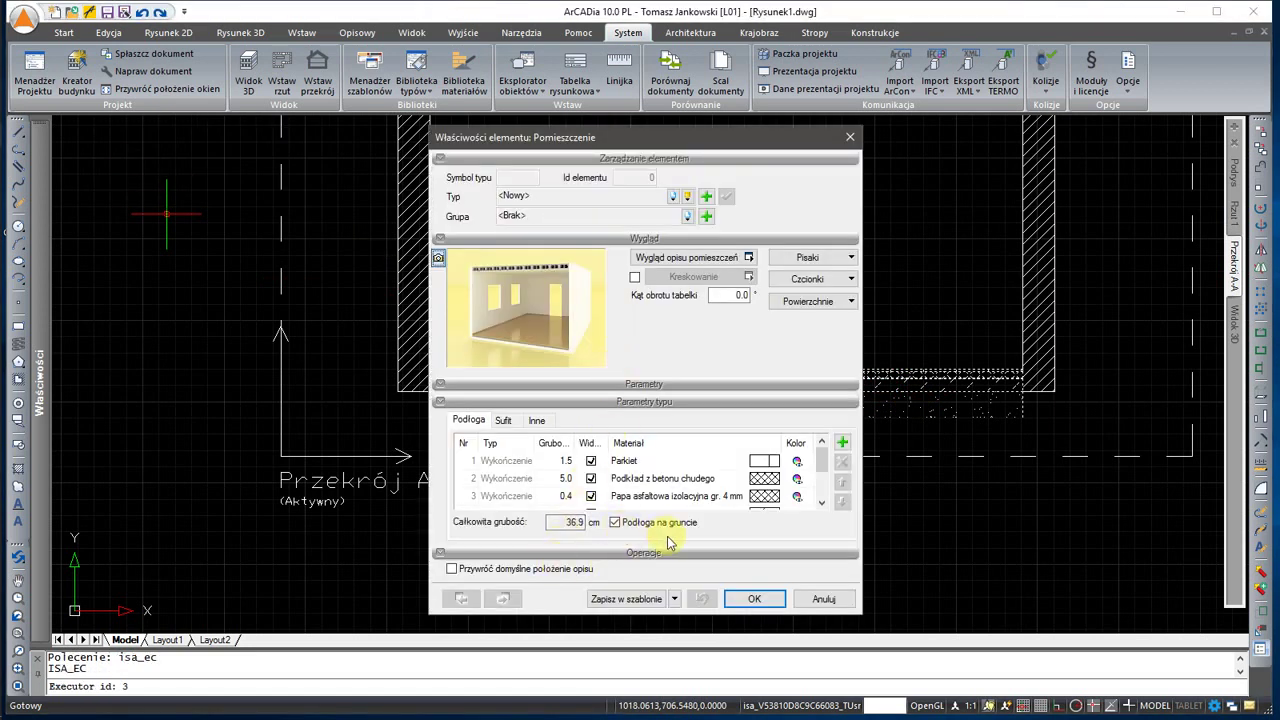
click(754, 598)
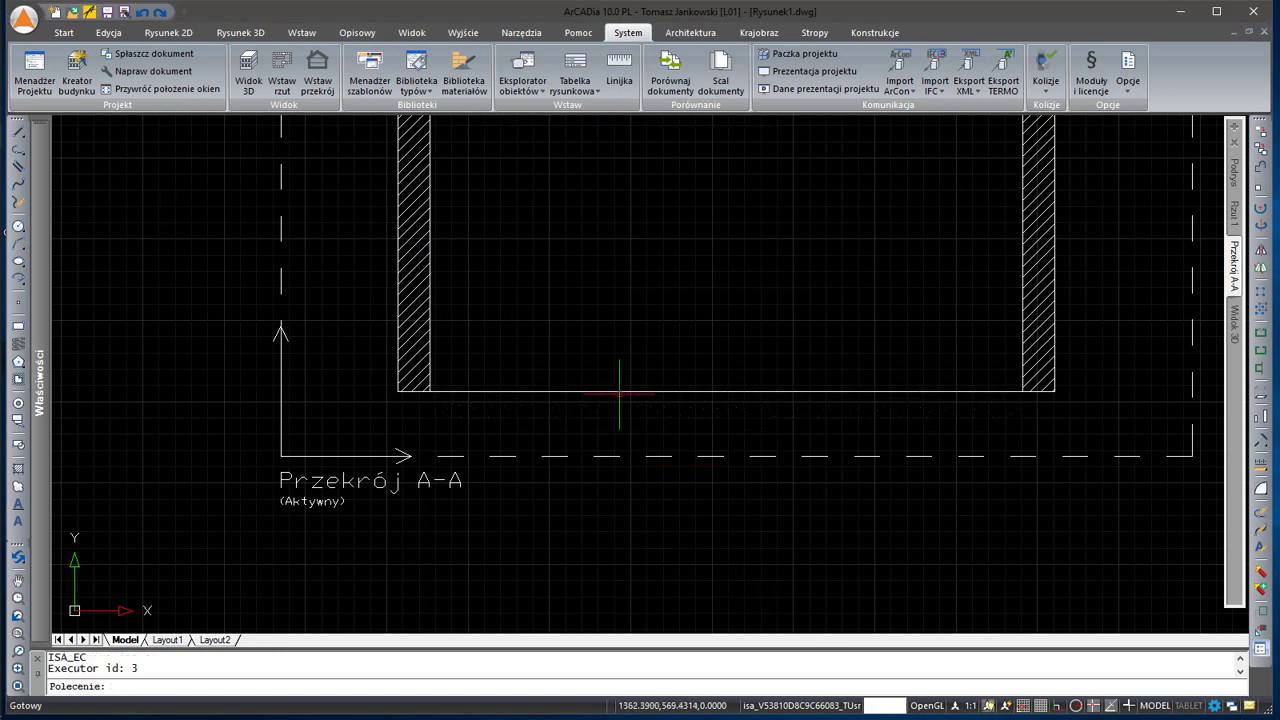
scroll(614, 390, down, 5)
click(1233, 213)
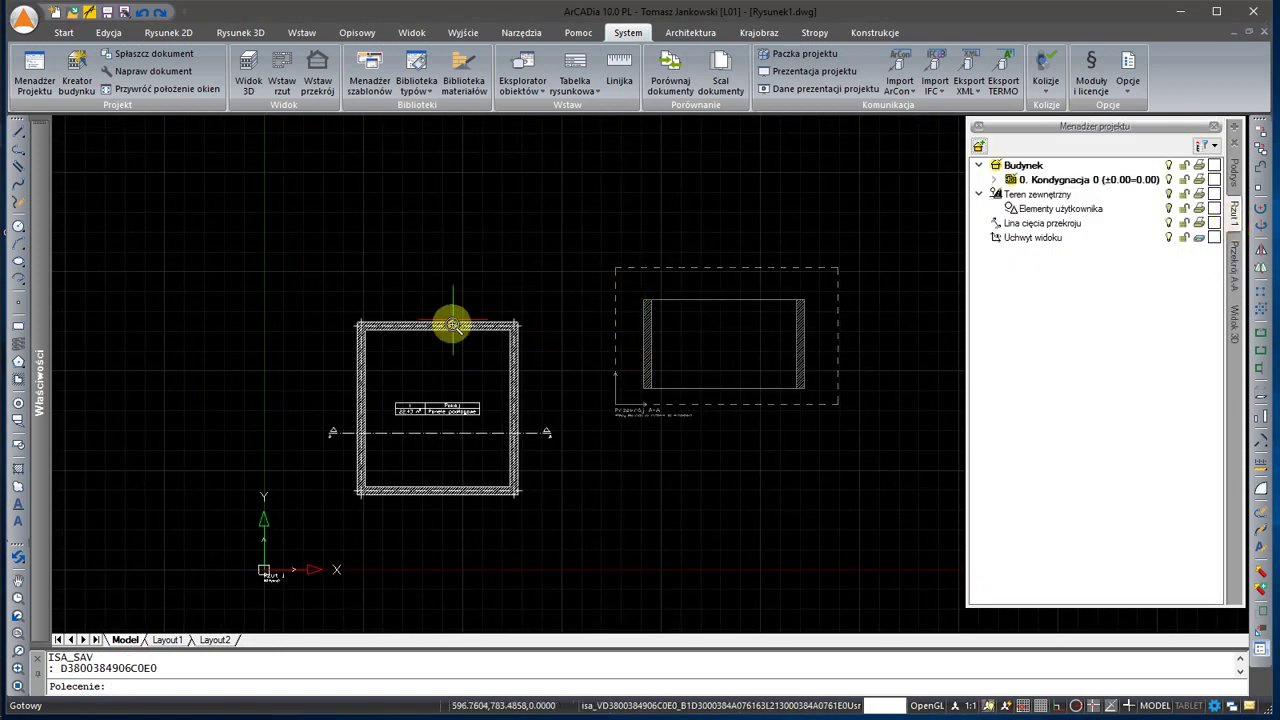
From Kondygnacja 0, add a new storey named Kondygnacja 1 in the project manager
scroll(460, 333, up, 4)
middle_drag(460, 333, 542, 218)
click(1233, 211)
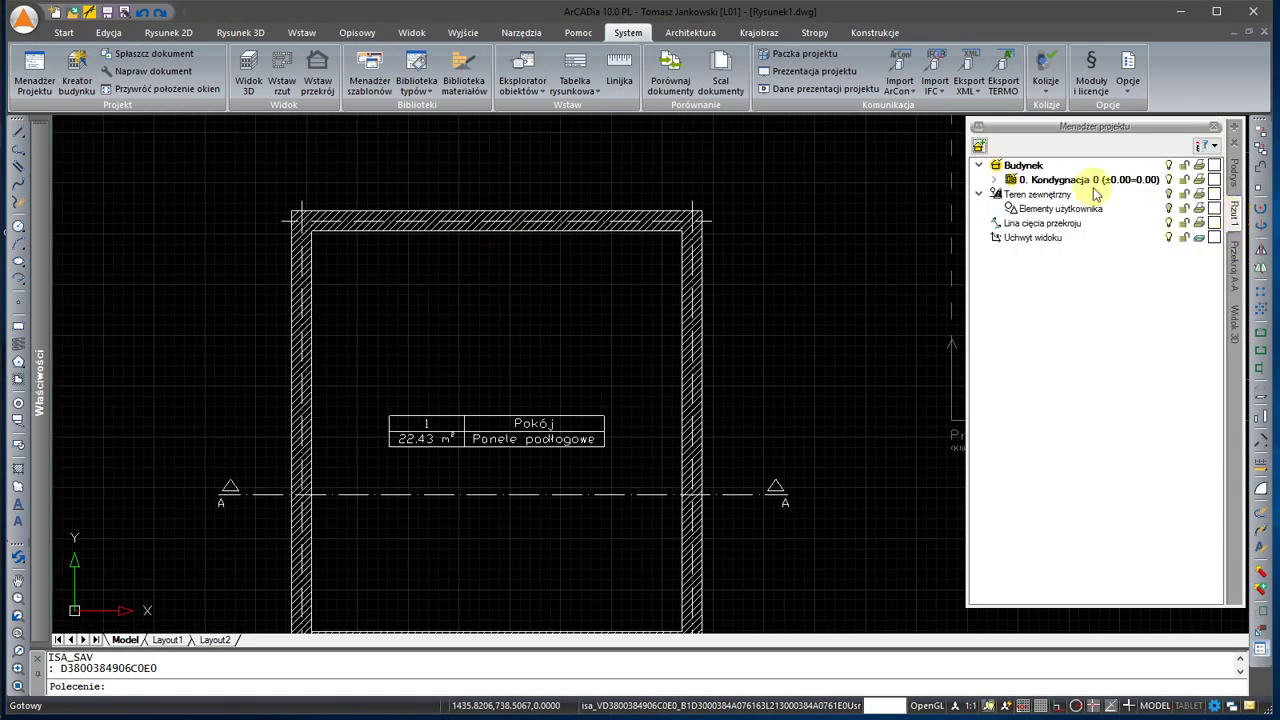
click(1016, 182)
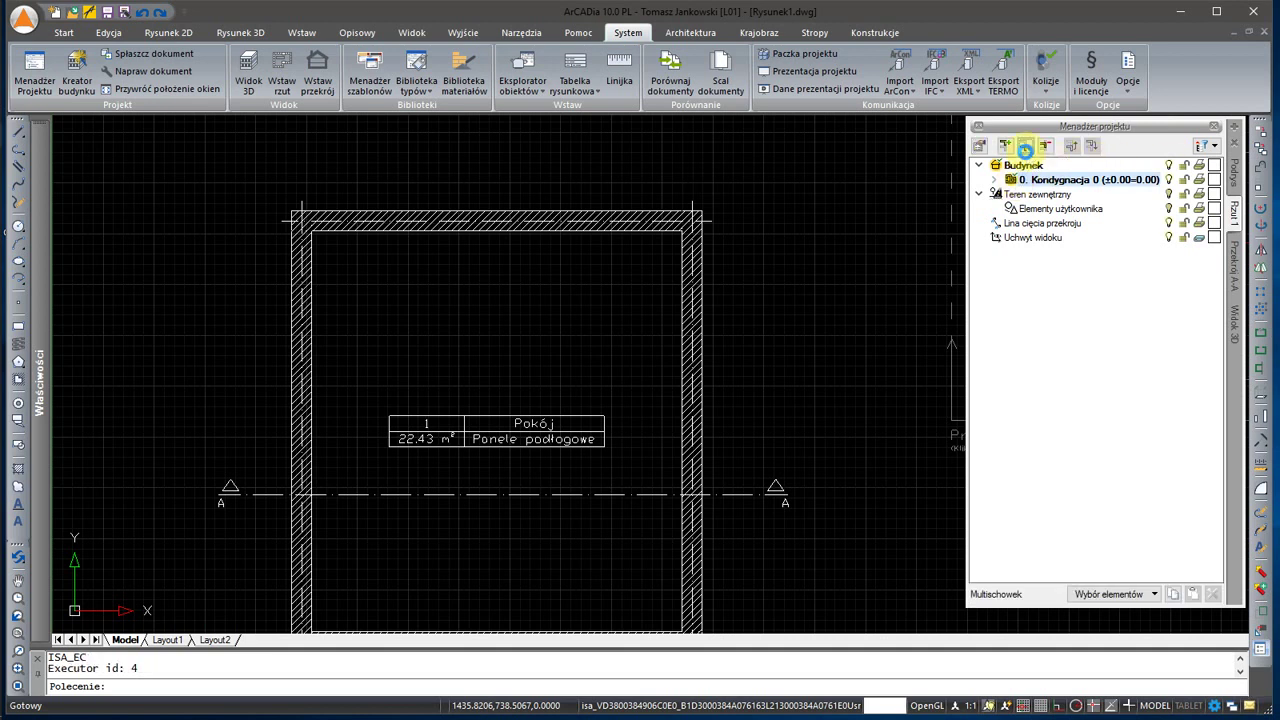
click(1025, 148)
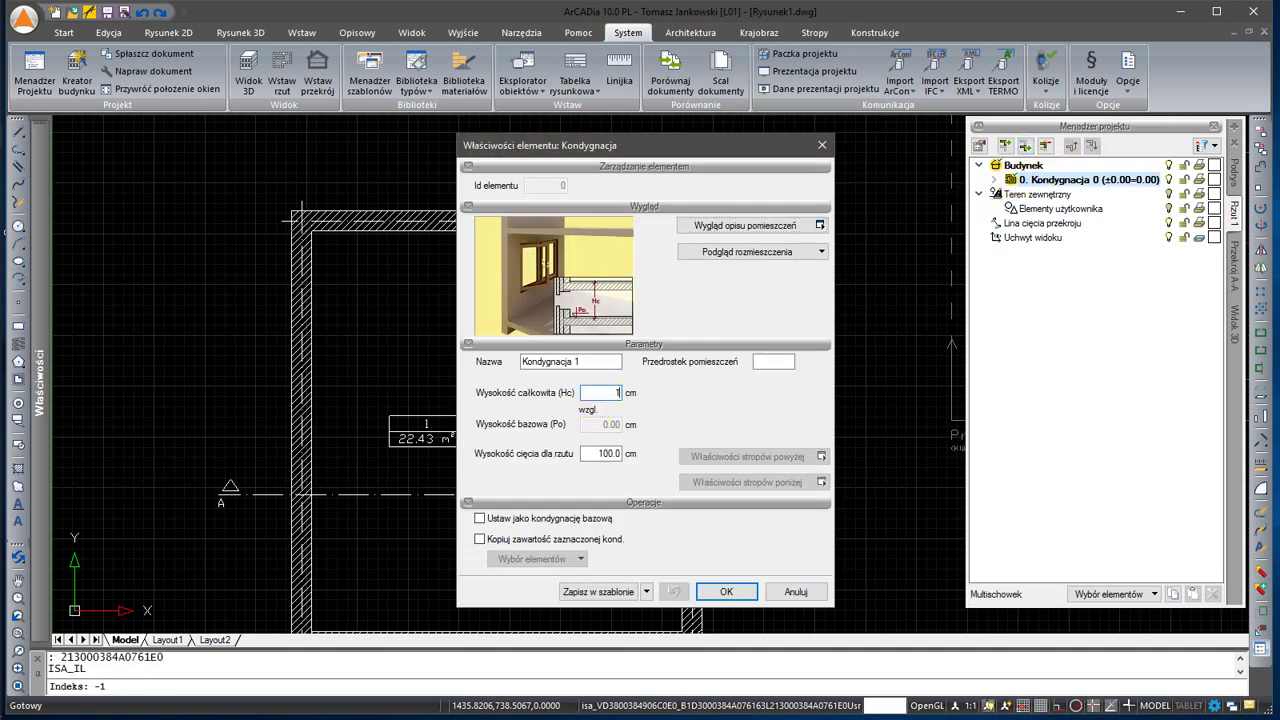
click(704, 588)
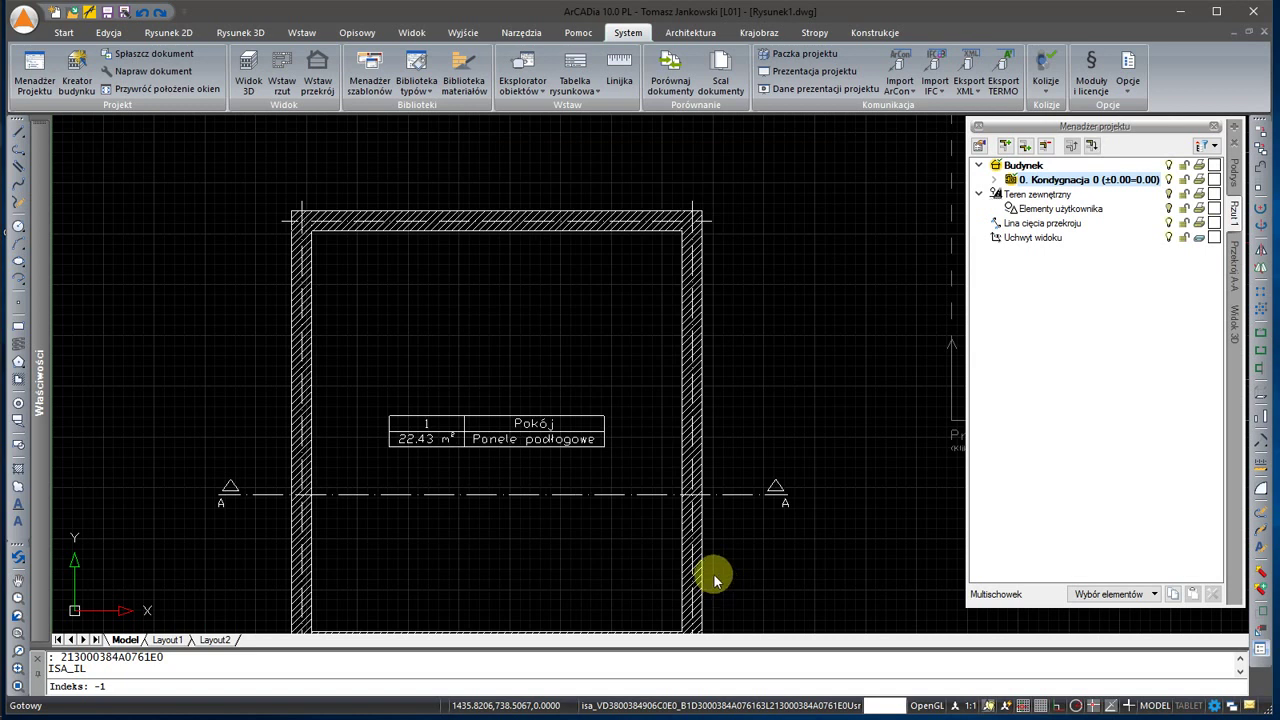
scroll(740, 360, down, 3)
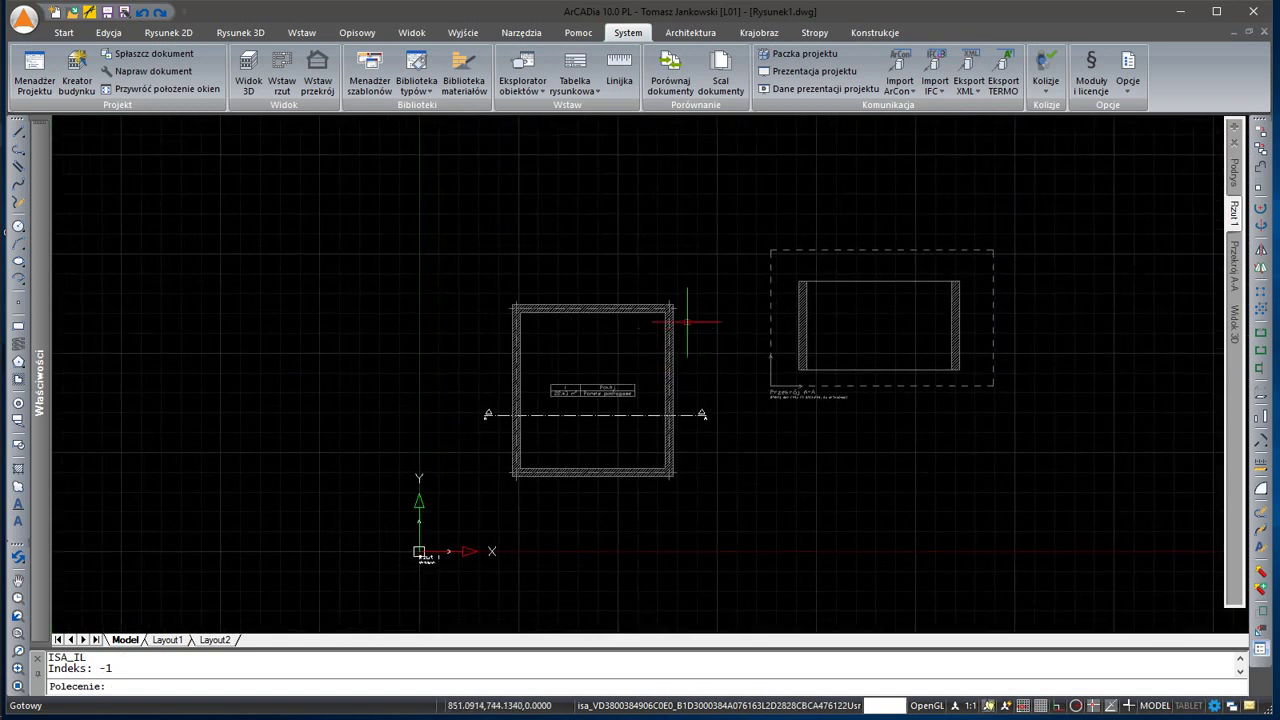
scroll(471, 290, up, 3)
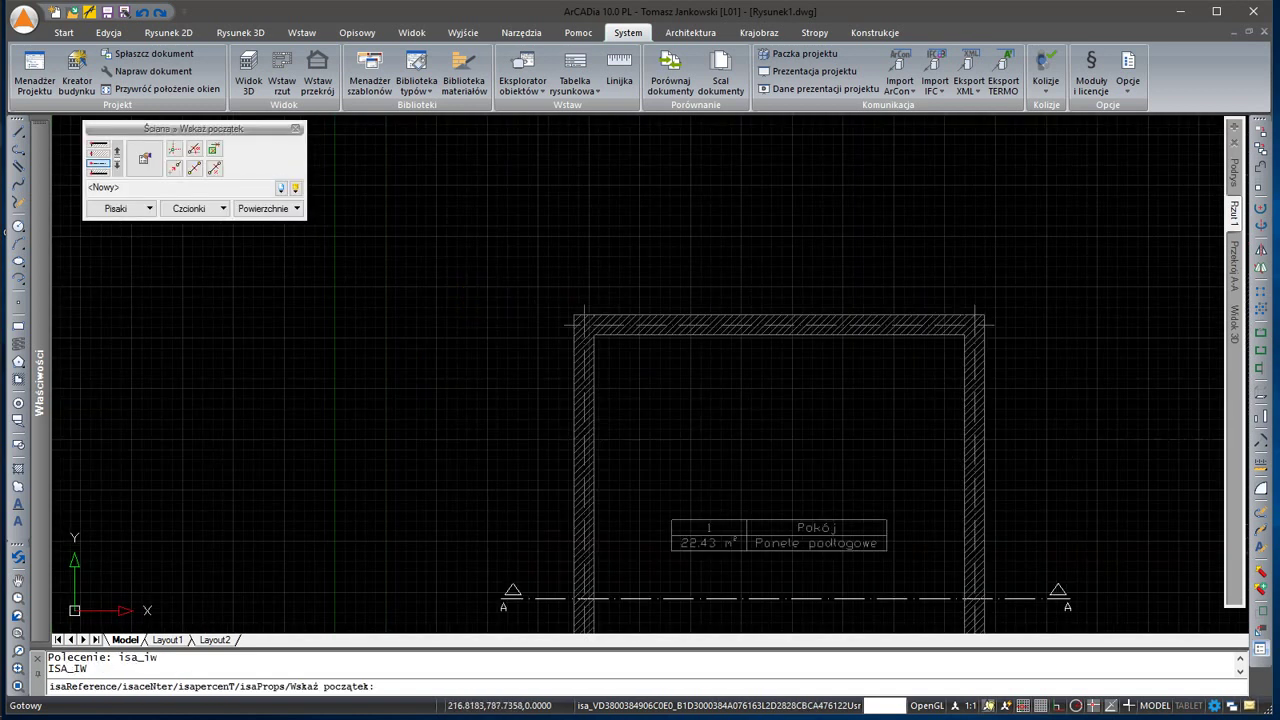
Draw four walls around the room outline on the new storey
click(573, 314)
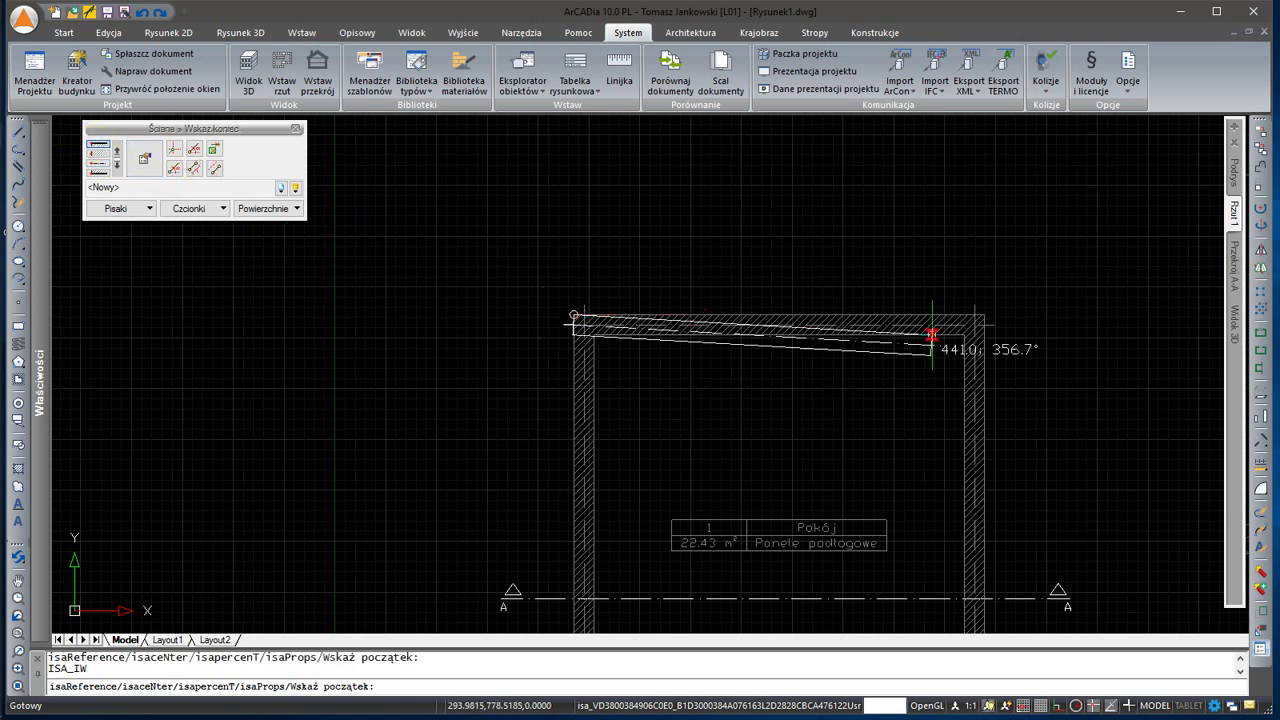
click(984, 314)
scroll(984, 314, down, 3)
scroll(985, 455, up, 4)
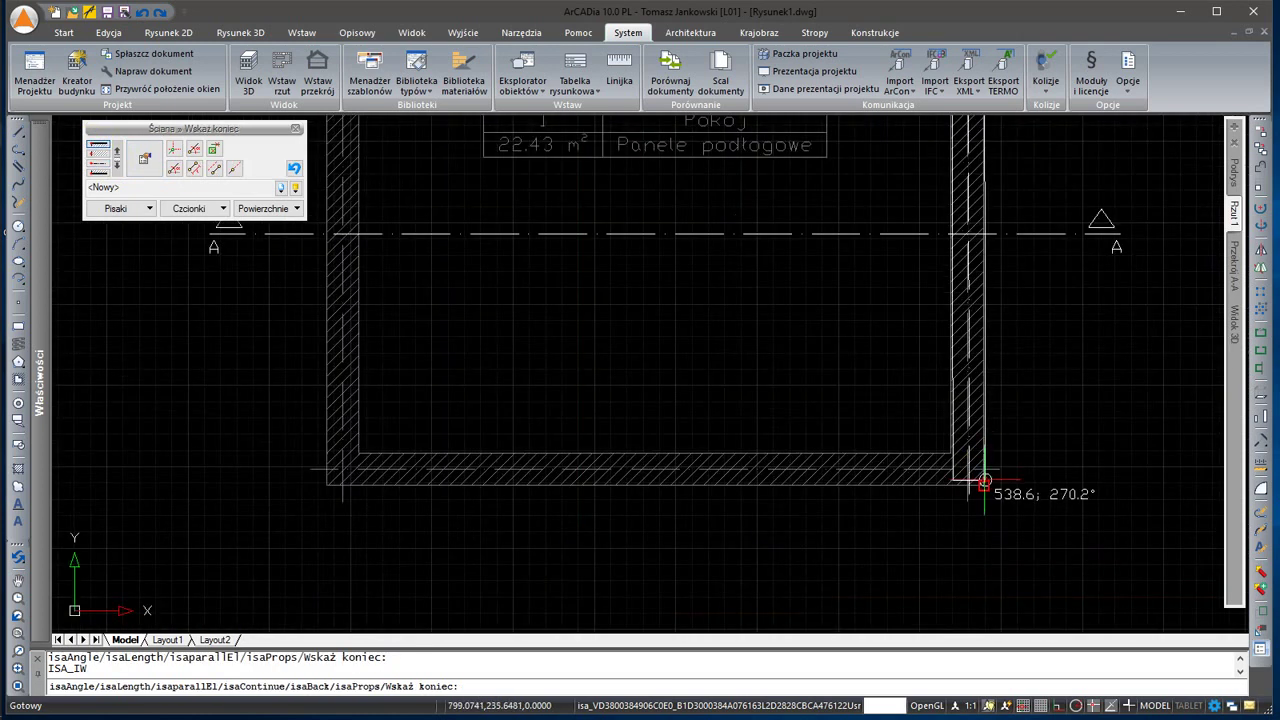
click(984, 480)
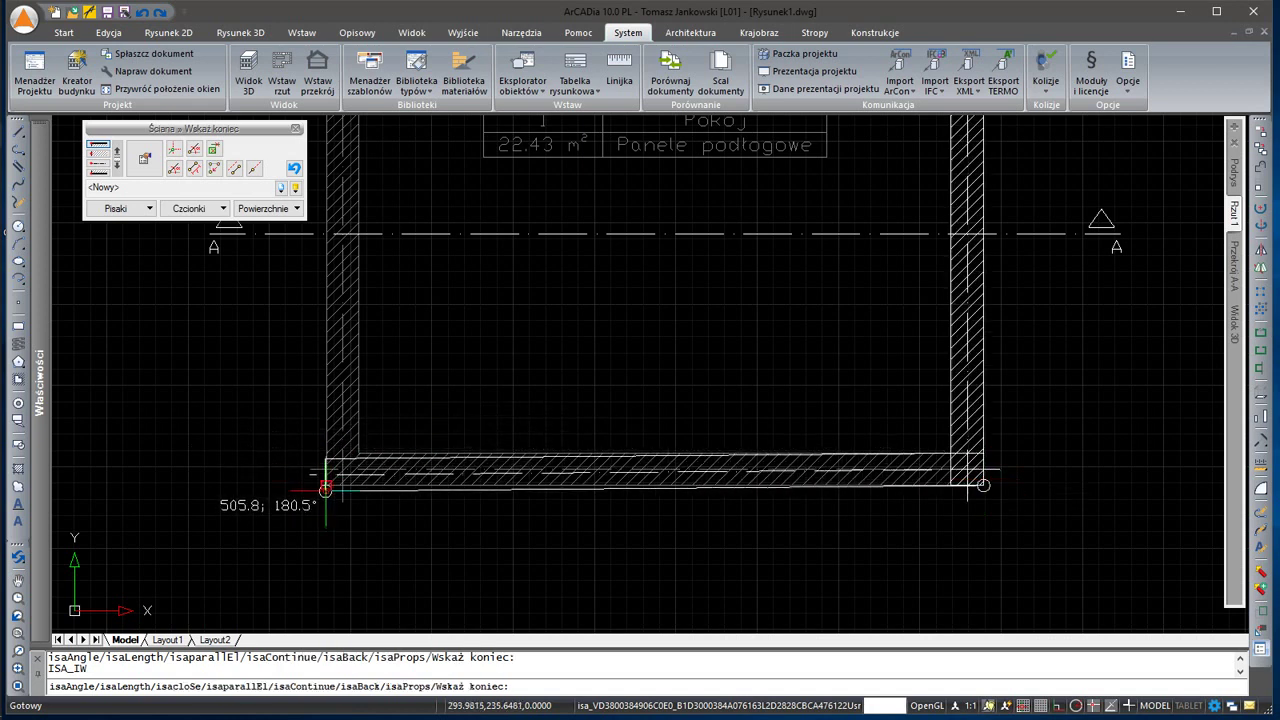
click(325, 490)
scroll(434, 314, down, 3)
scroll(429, 200, up, 3)
scroll(451, 357, up, 2)
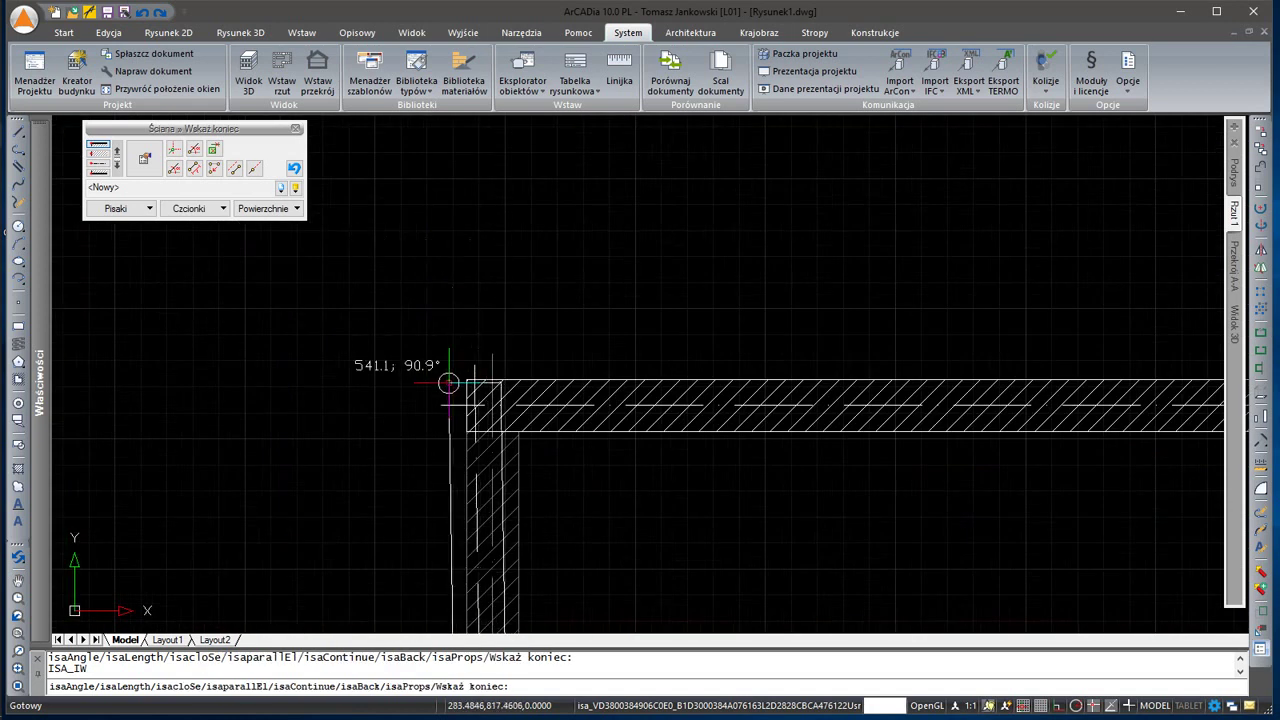
click(472, 382)
key(Escape)
scroll(750, 372, down, 5)
scroll(763, 384, up, 5)
Stretch the section A-A frame's bottom edge down so both storeys show
click(1237, 277)
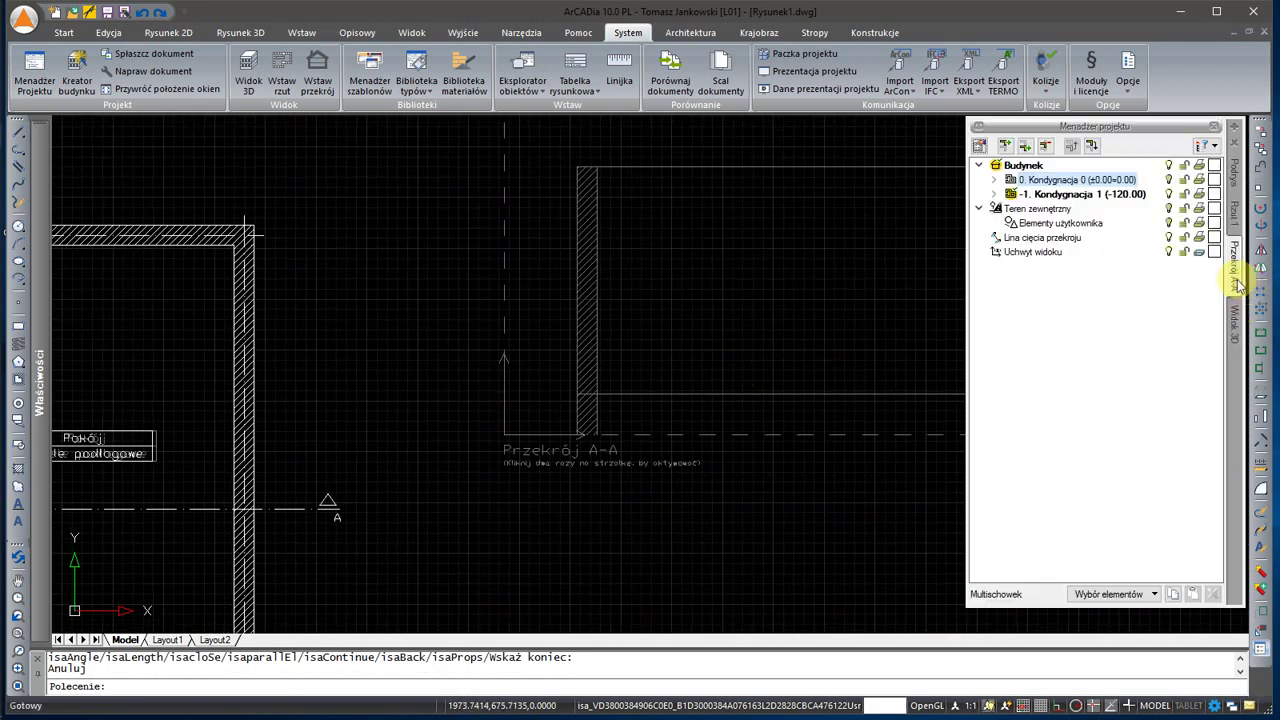
click(491, 306)
scroll(491, 306, down, 2)
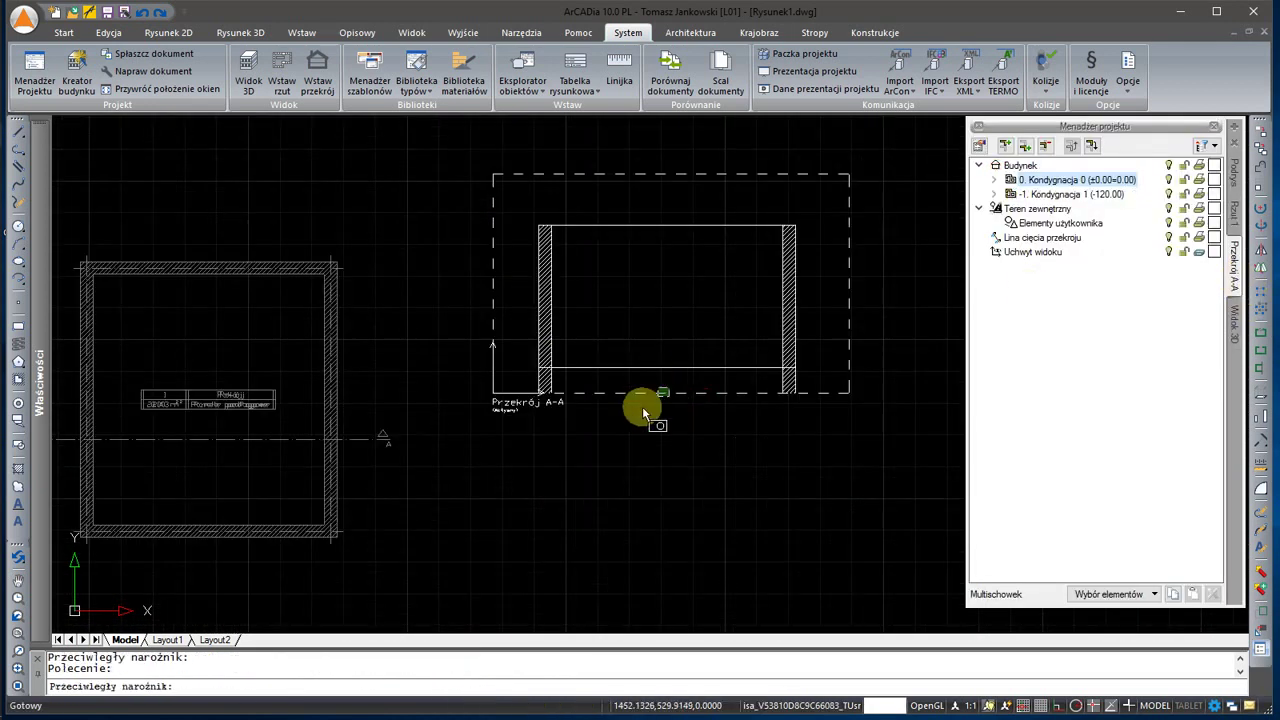
click(660, 400)
click(670, 393)
click(666, 449)
key(Escape)
Back on Rzut 1, make Kondygnacja 0 the active storey and select the room
click(1235, 213)
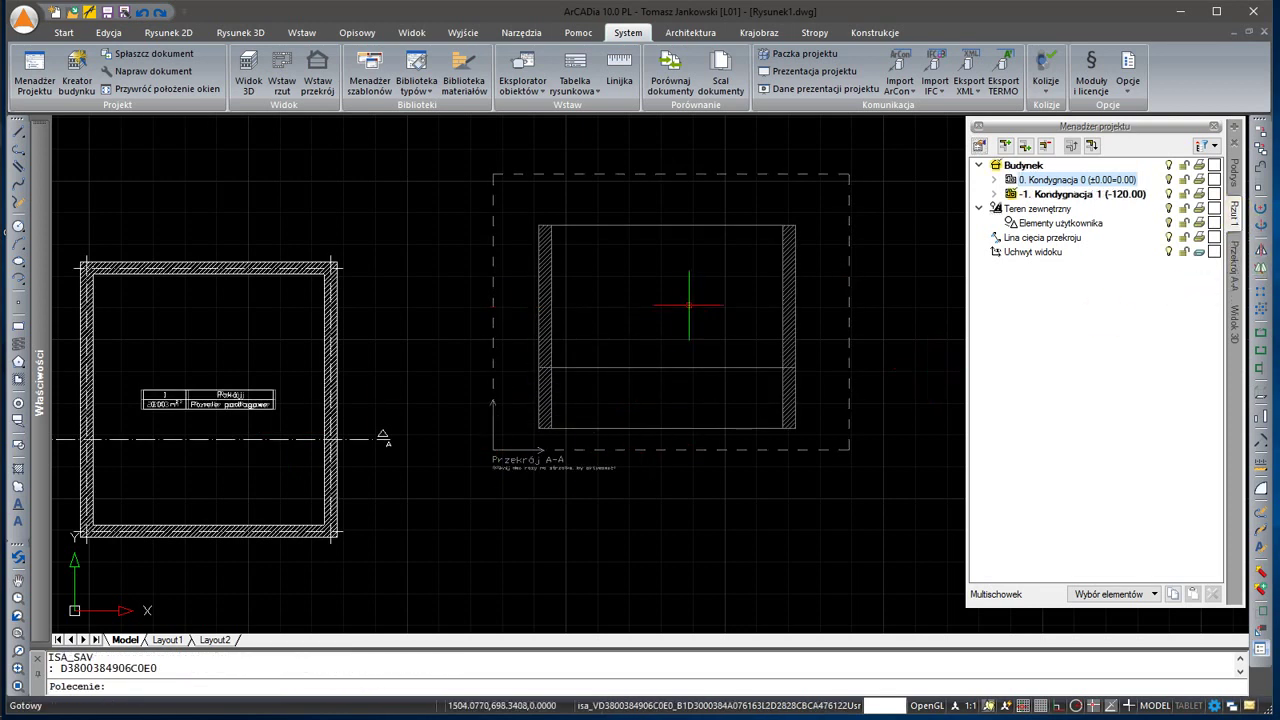
click(1233, 210)
click(1143, 195)
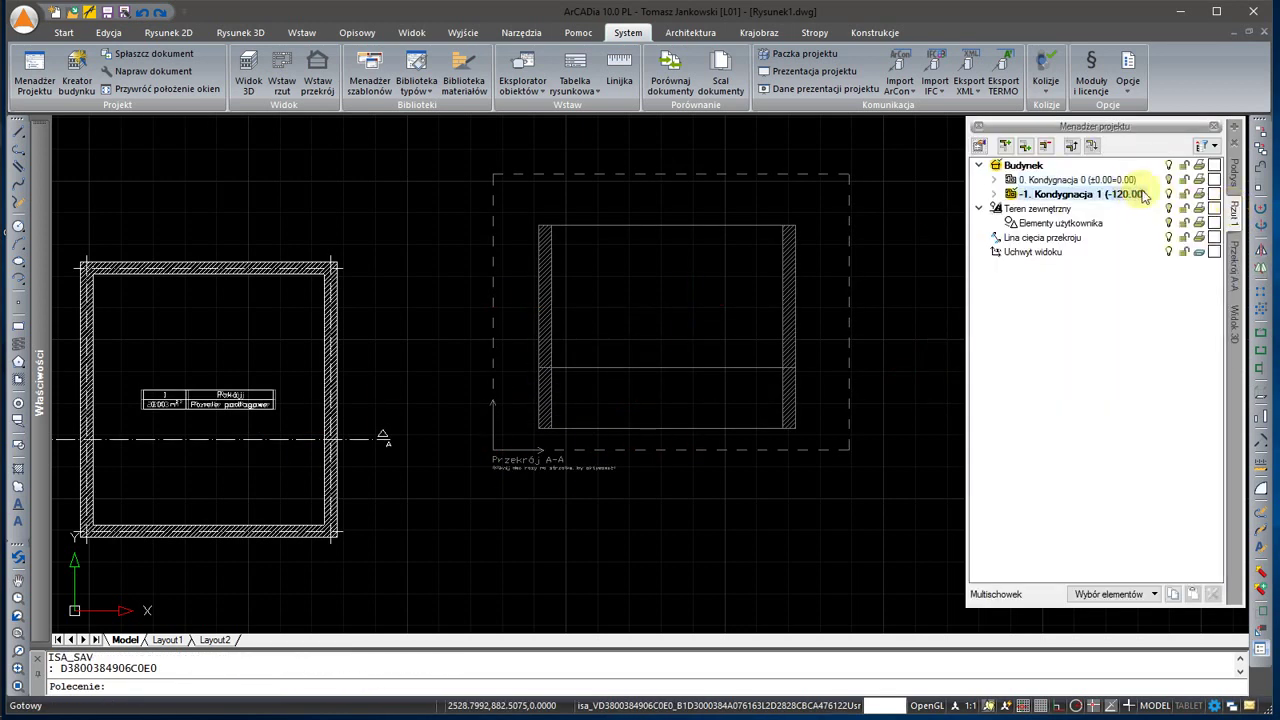
click(1090, 179)
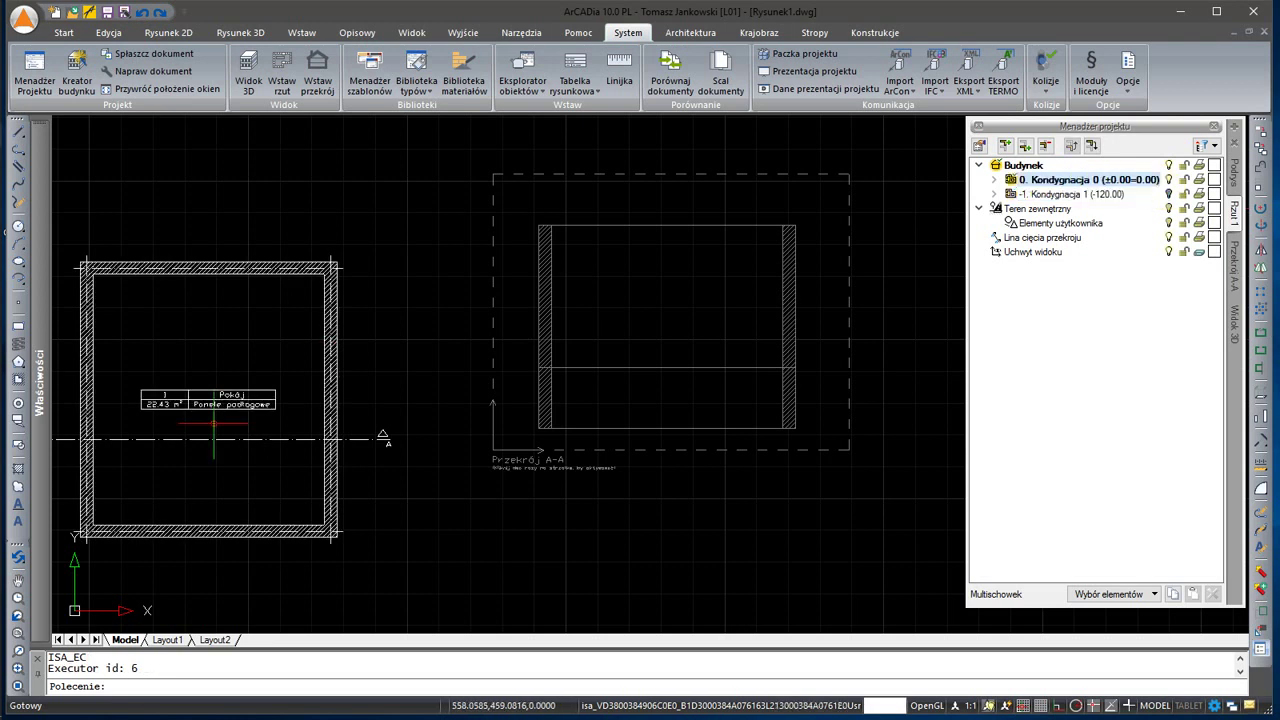
click(200, 403)
click(223, 234)
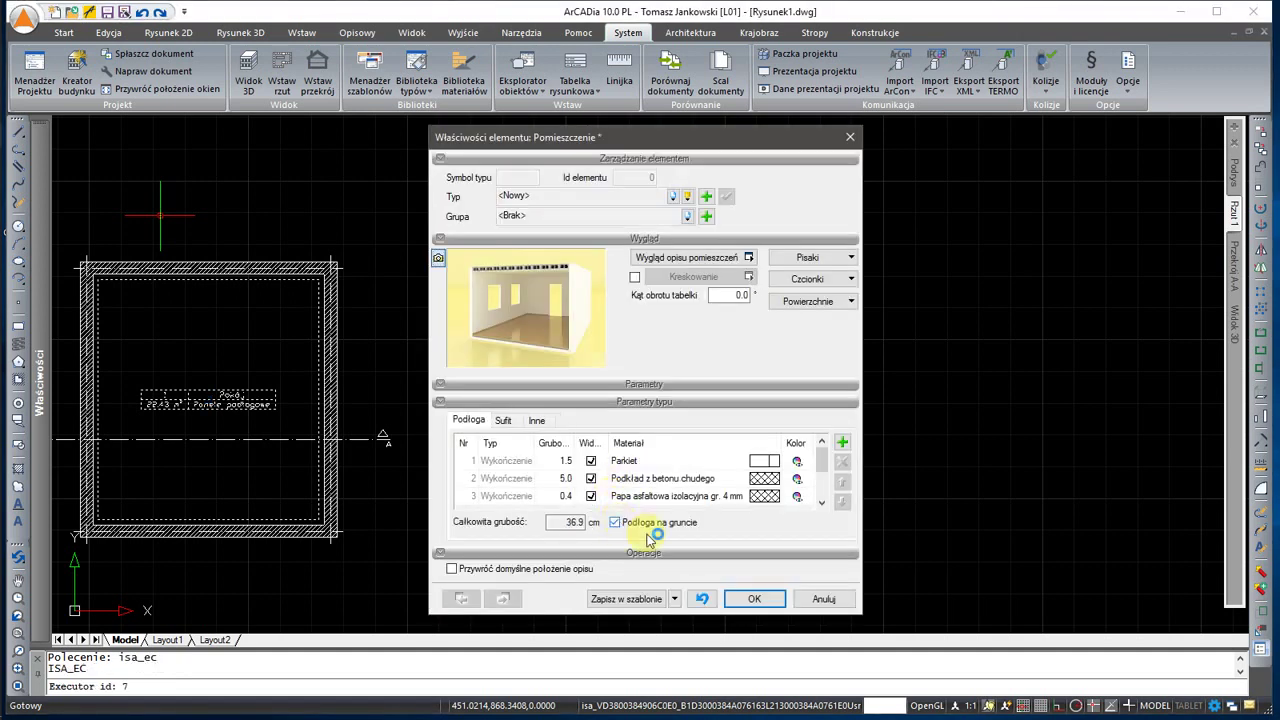
Confirm the room's Parkiet on-ground floor settings
click(755, 597)
scroll(590, 380, up, 5)
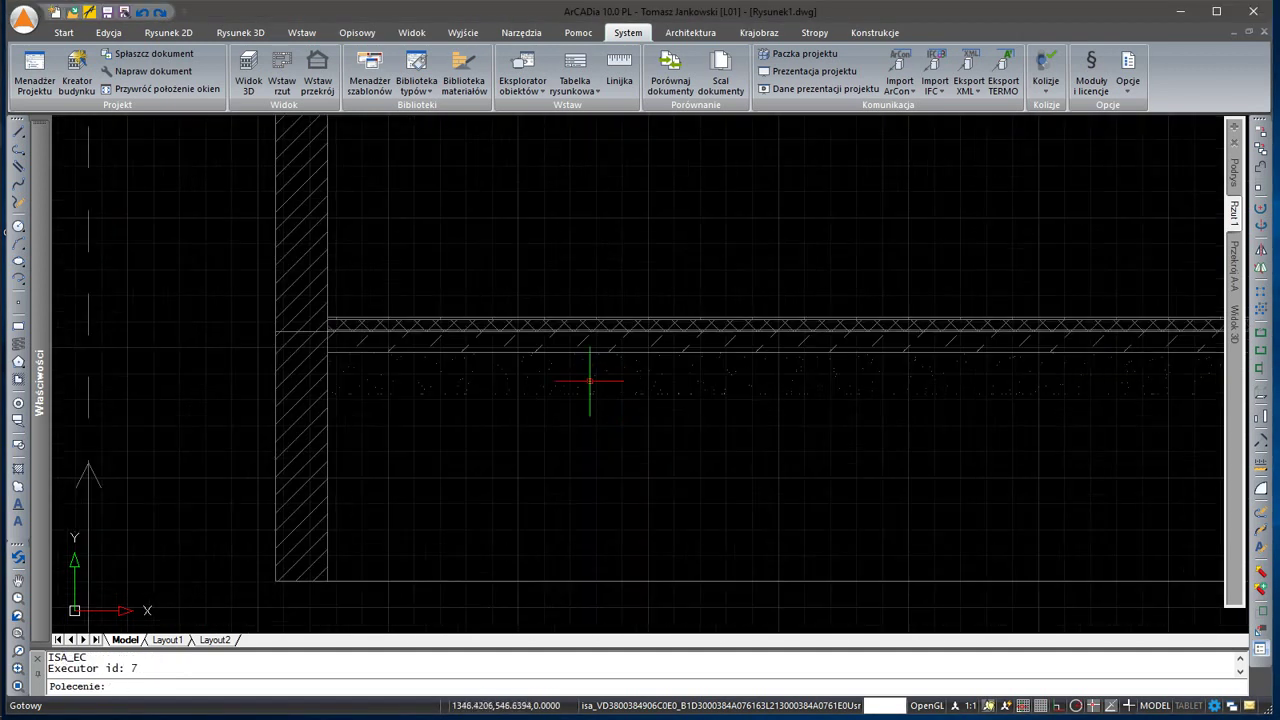
scroll(960, 297, down, 5)
Move the Beton o wysokiej gęstości 2400 layer above the storey's lower boundary
click(220, 371)
click(251, 387)
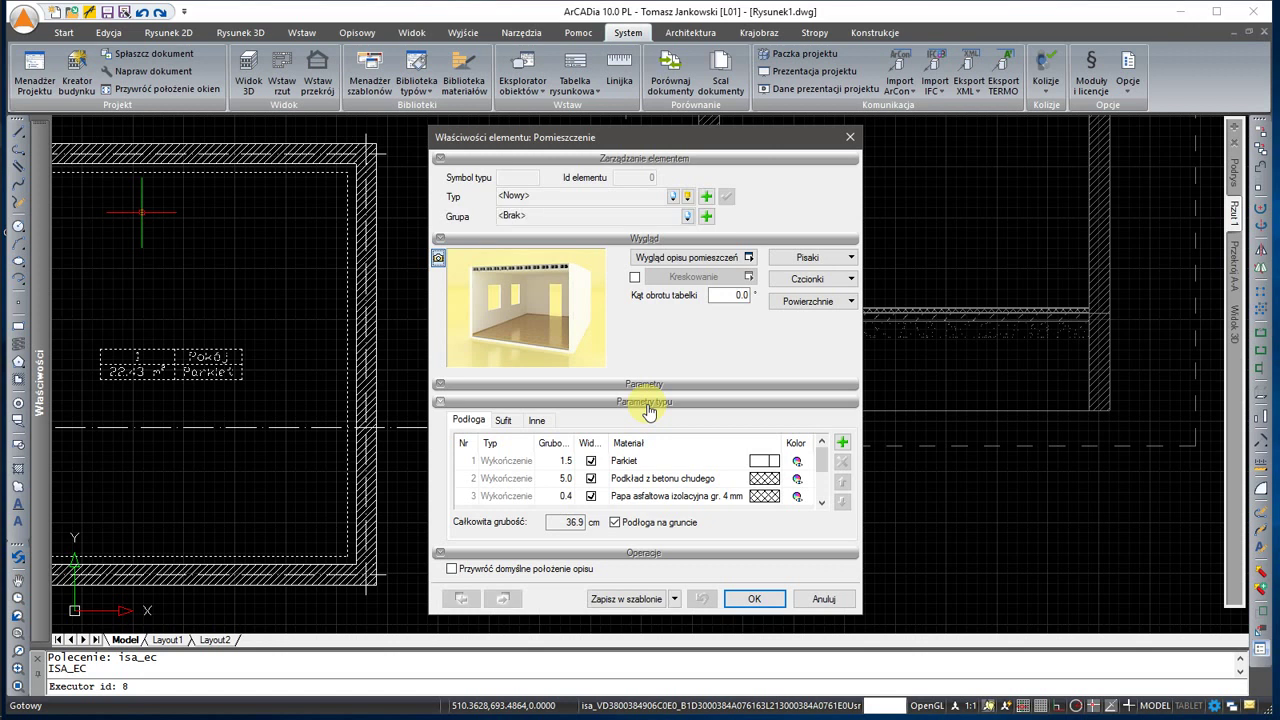
scroll(615, 470, down, 3)
click(507, 482)
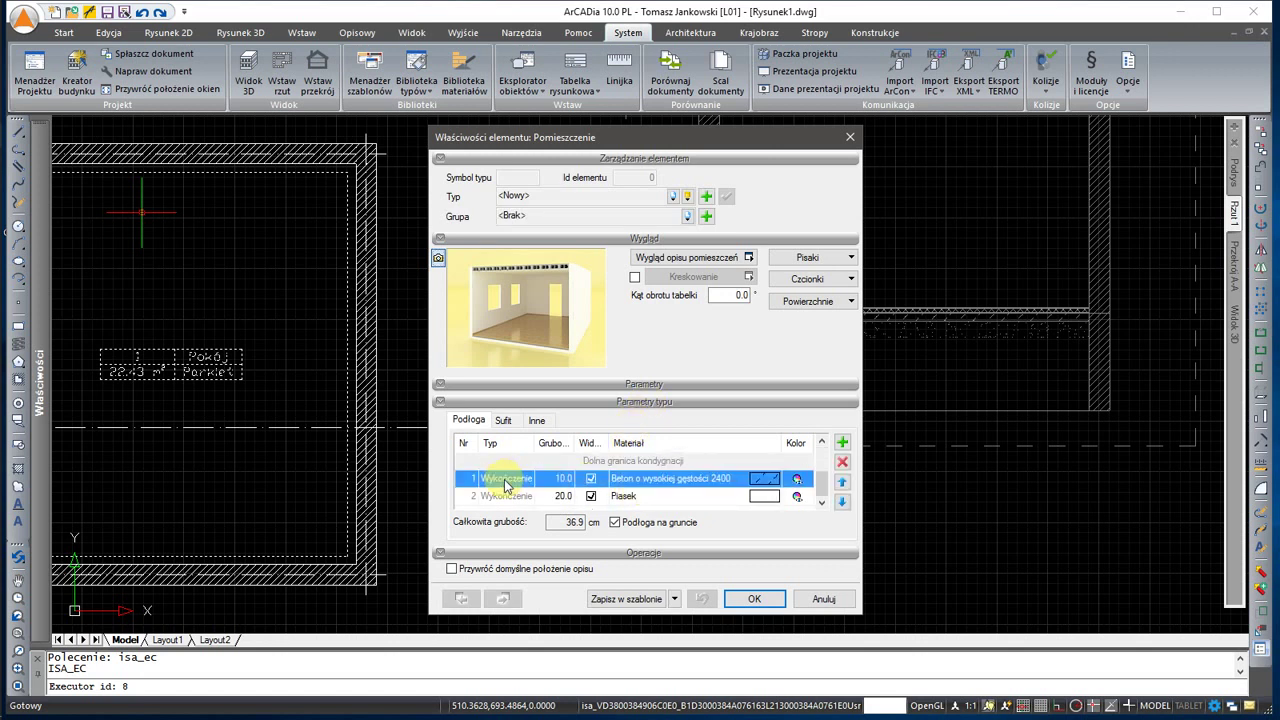
click(842, 483)
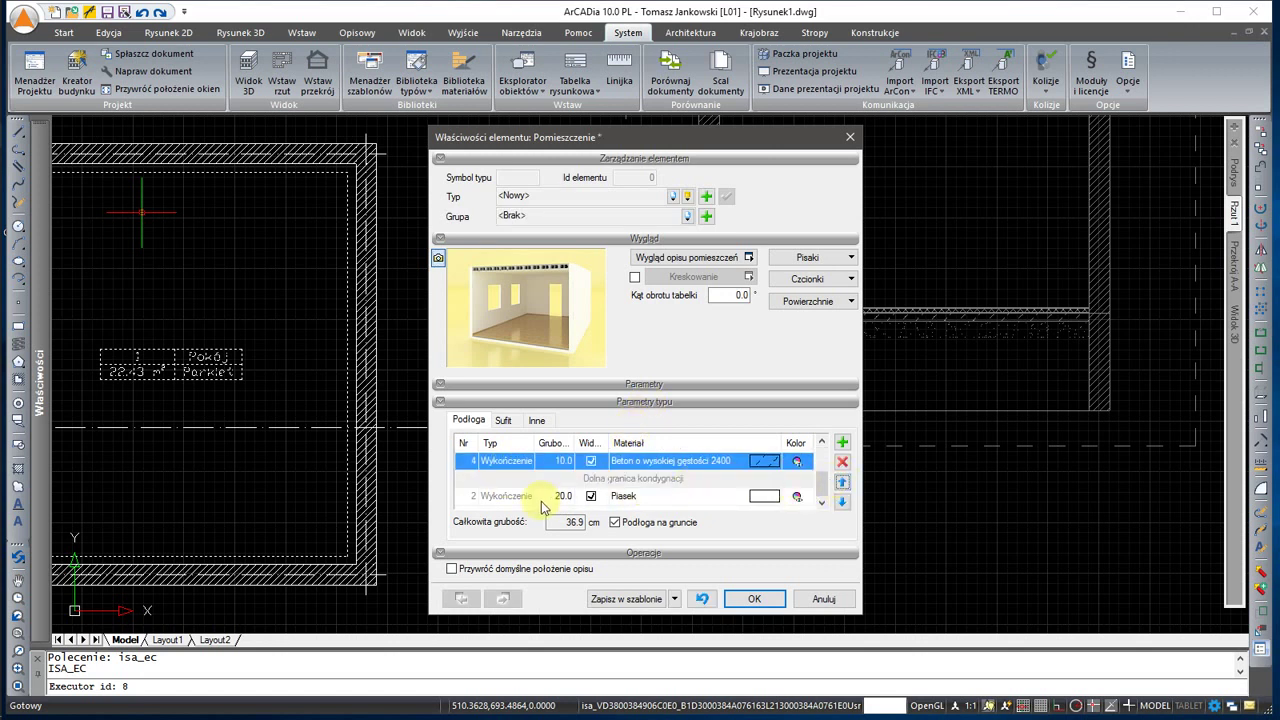
click(754, 599)
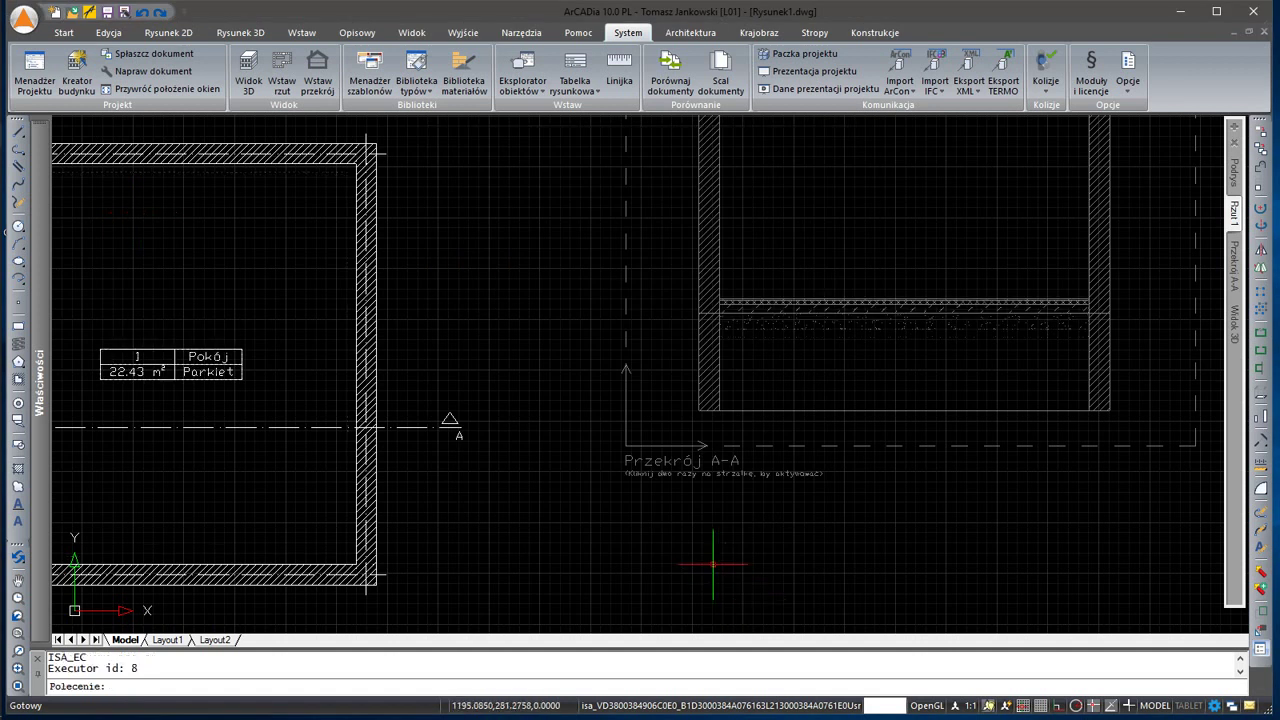
scroll(611, 465, down, 5)
scroll(533, 458, up, 2)
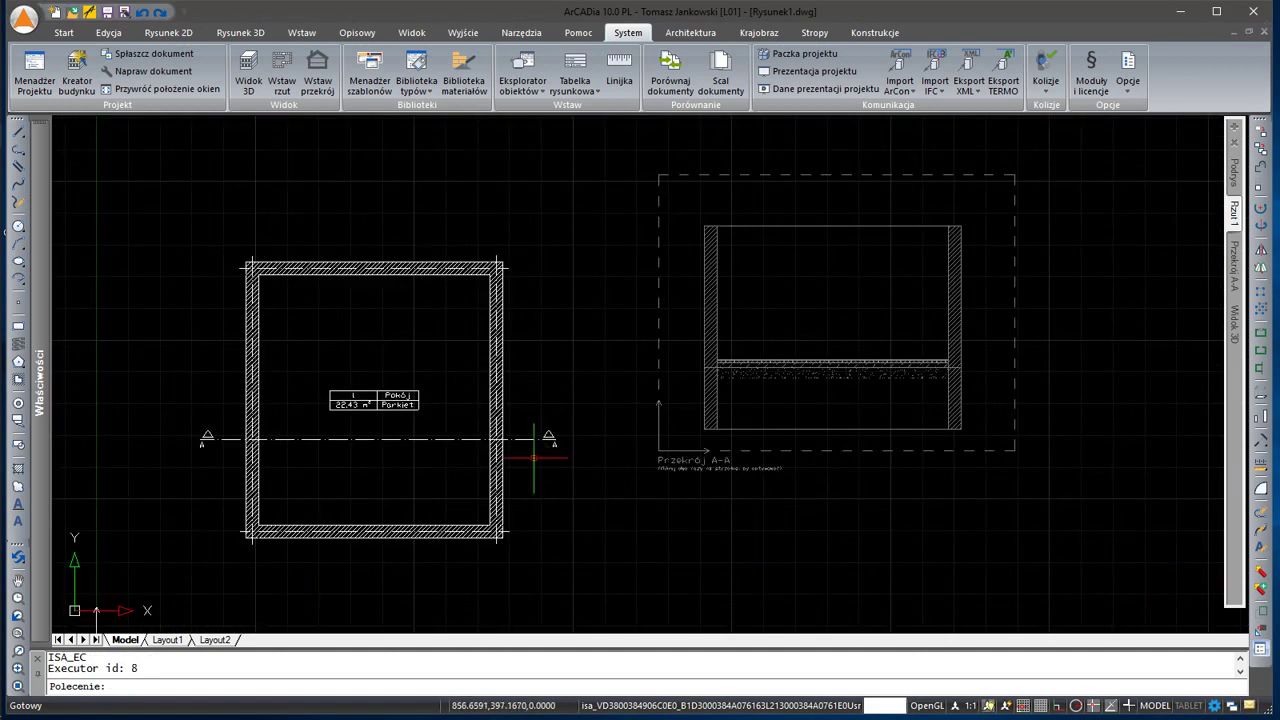
Make the room's floor off-ground, giving 4.2 cm Panele podłogowe flooring
click(360, 400)
click(133, 174)
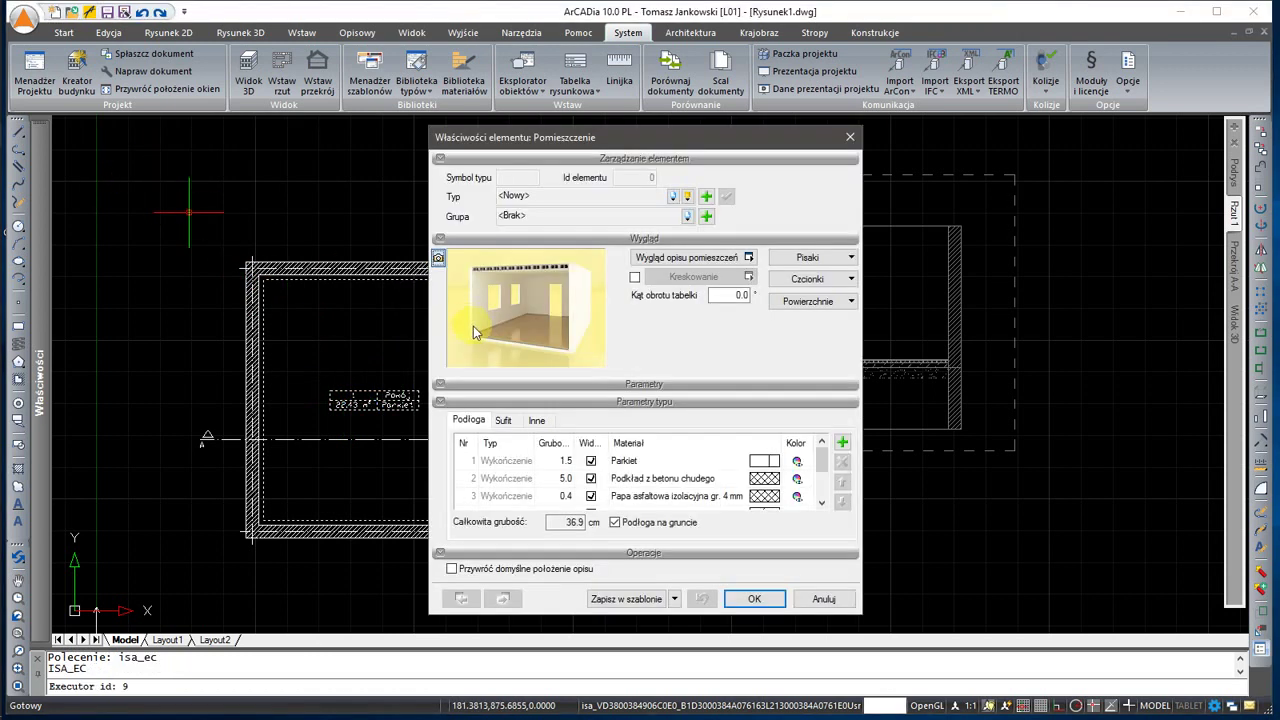
click(613, 524)
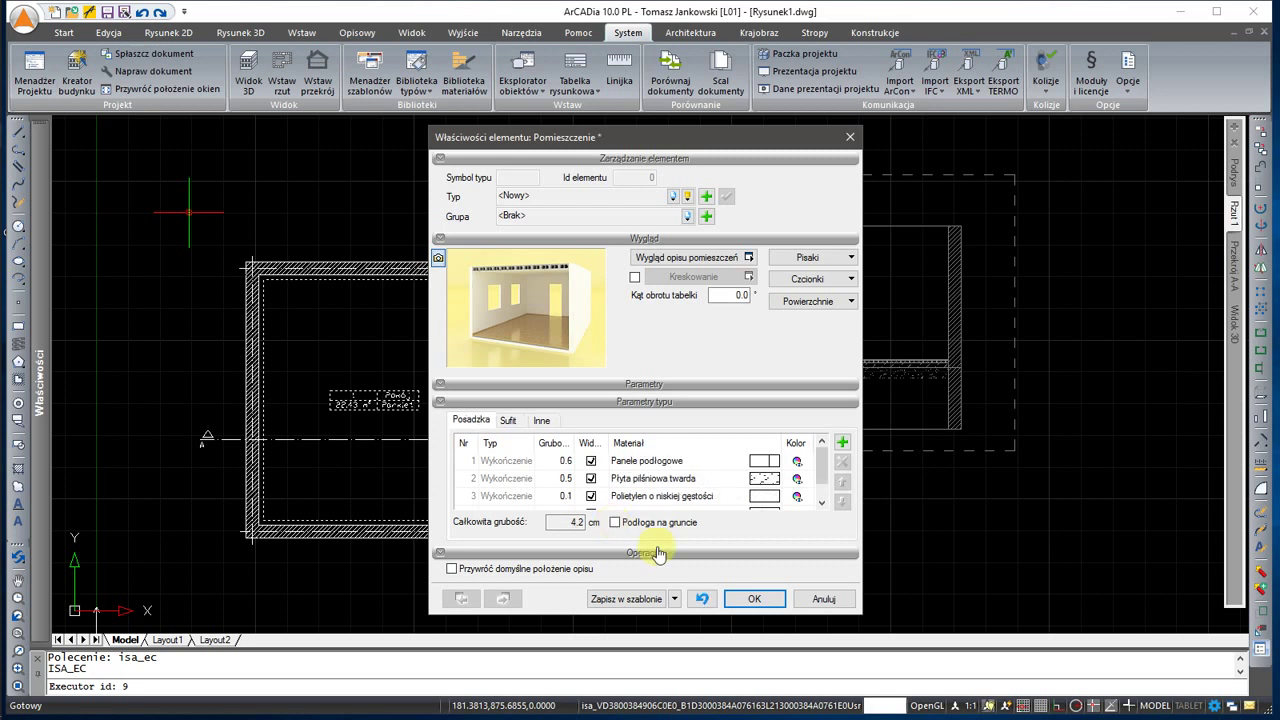
click(744, 600)
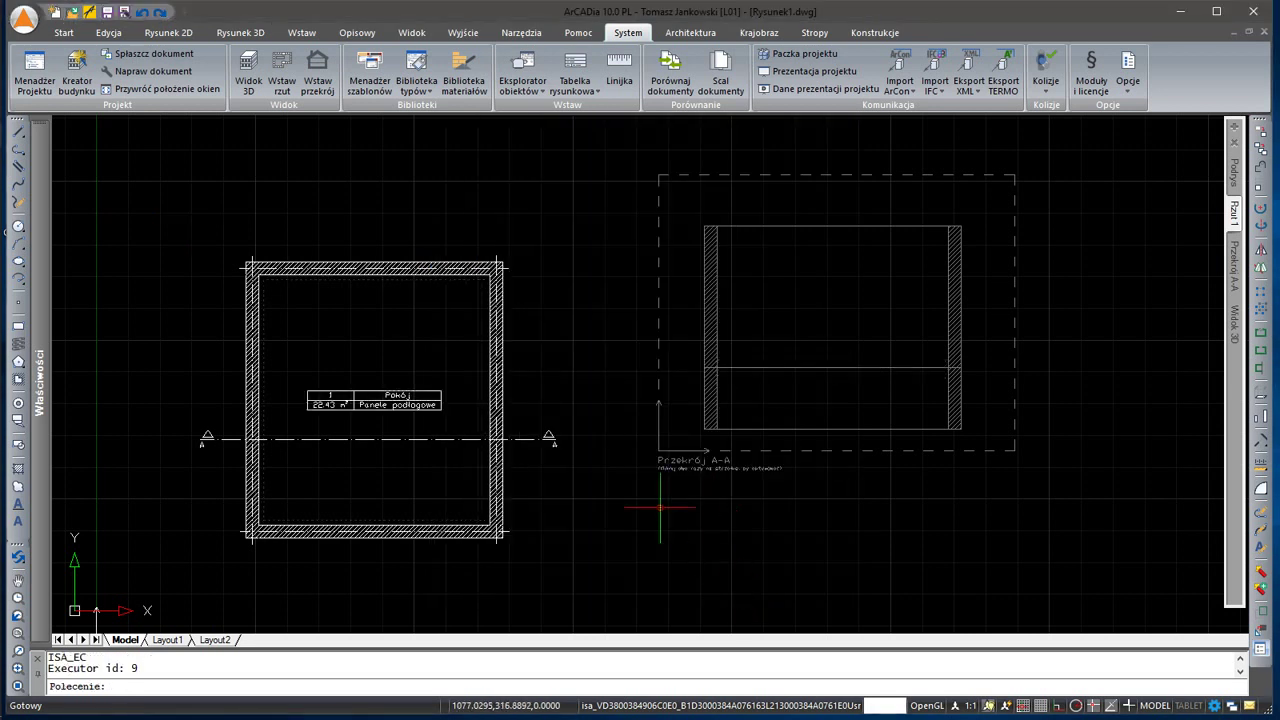
middle_drag(310, 408, 363, 391)
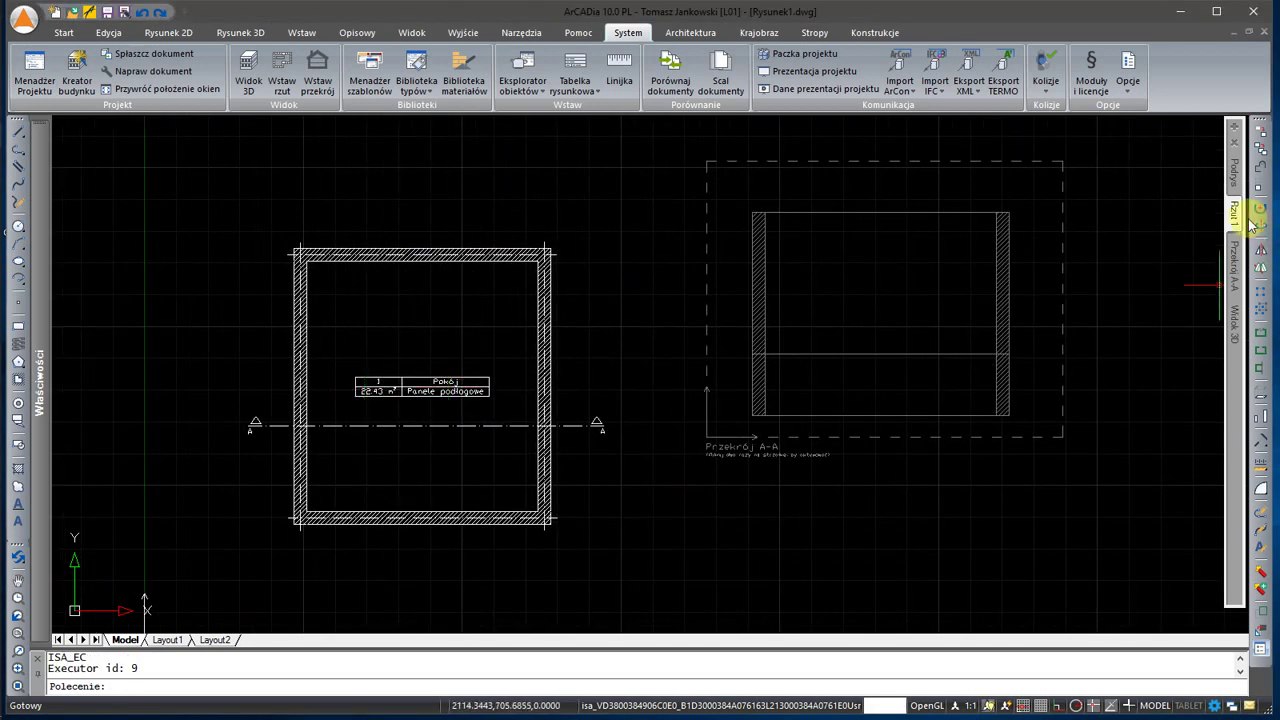
In the project manager, activate '-1. Kondygnacja 1', then '0. Kondygnacja 0'
click(1250, 224)
double_click(1080, 193)
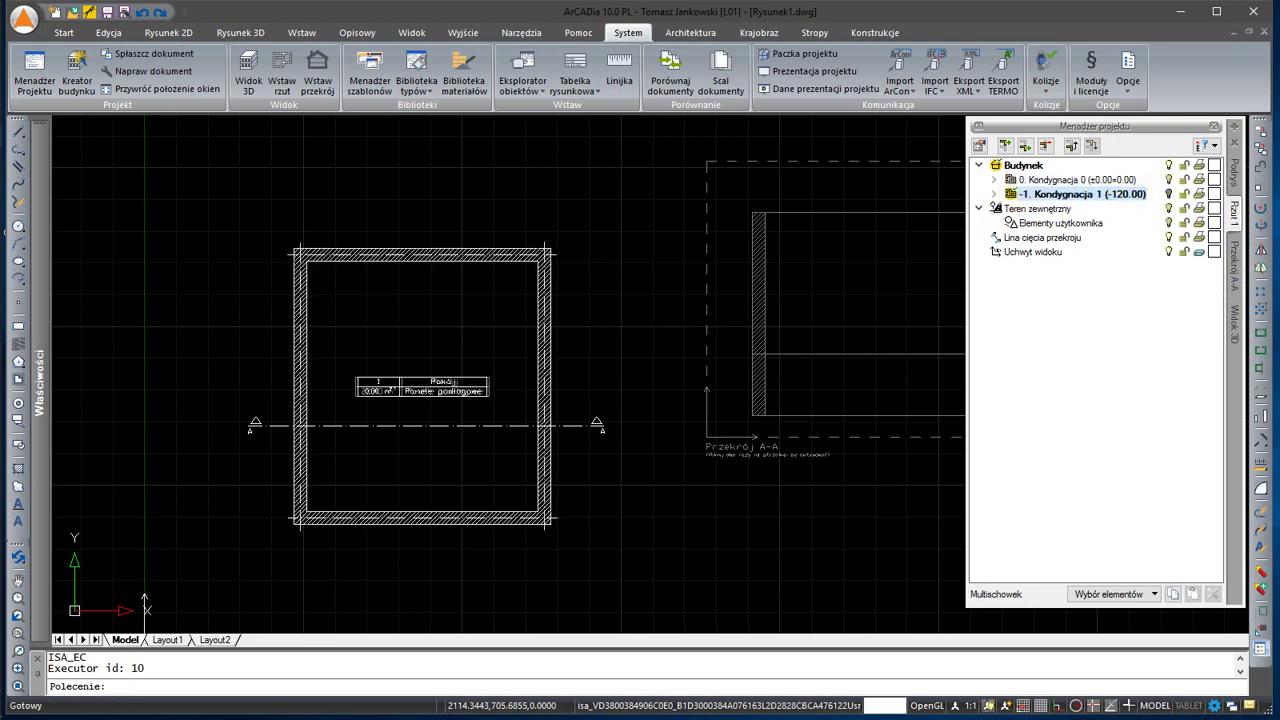
double_click(1075, 179)
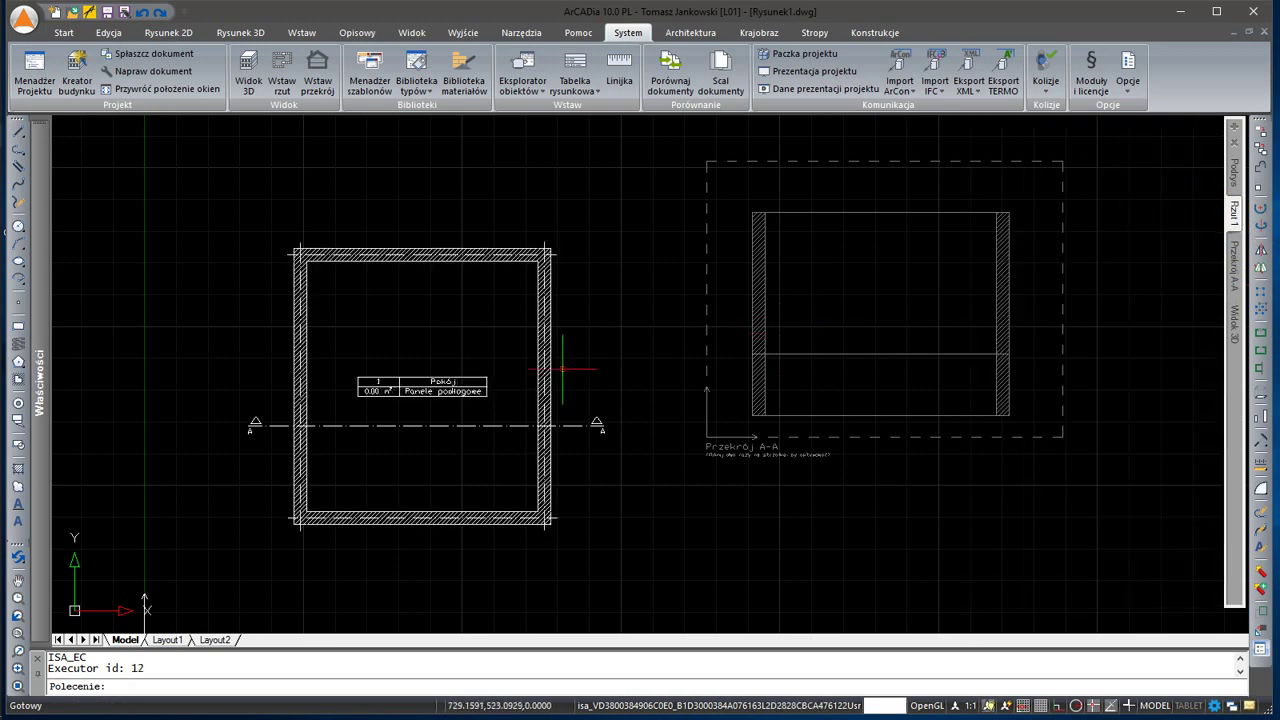
scroll(488, 380, up, 2)
scroll(430, 357, down, 2)
click(688, 33)
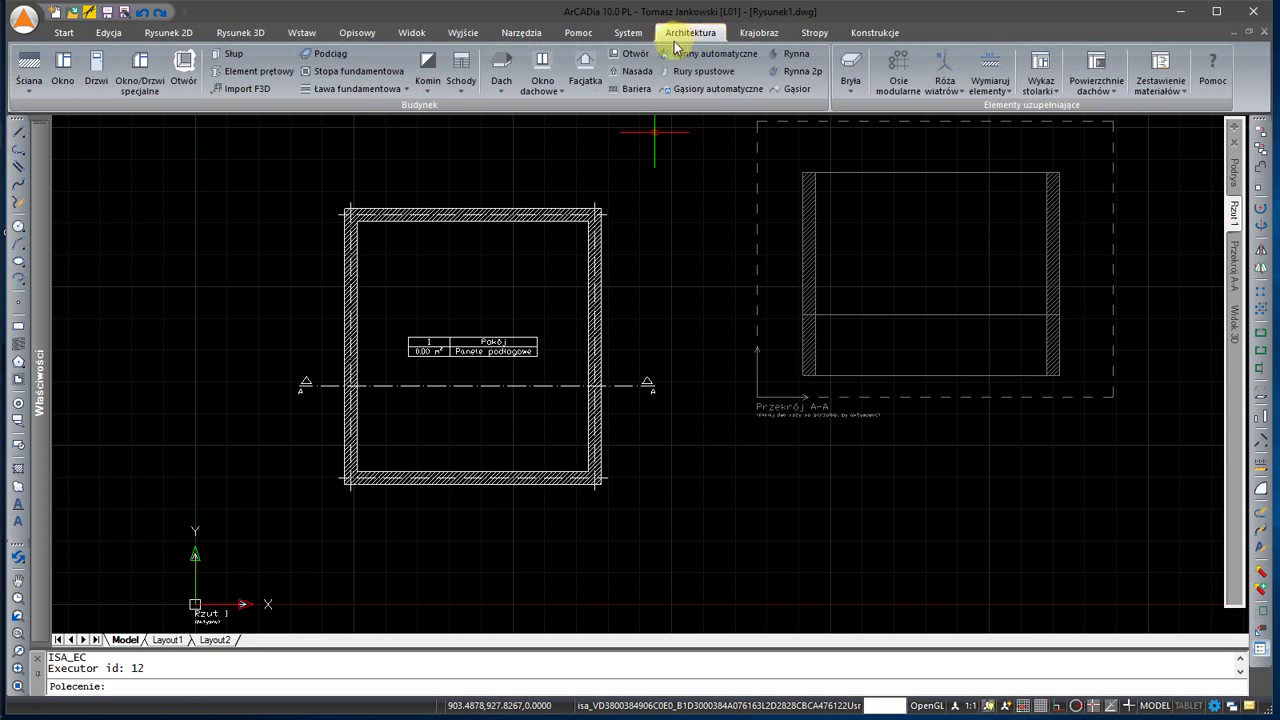
Set up a Strop slab at 280 cm height, toggling ring beam creation
click(814, 32)
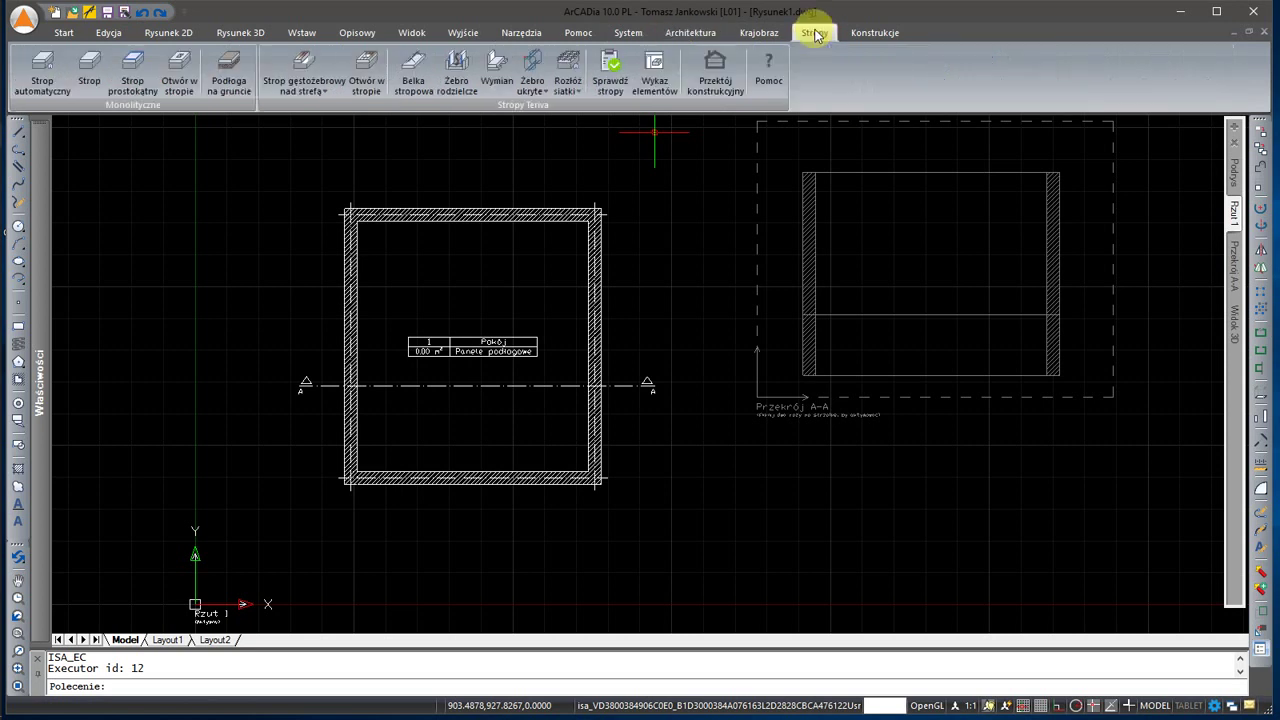
click(89, 70)
click(107, 162)
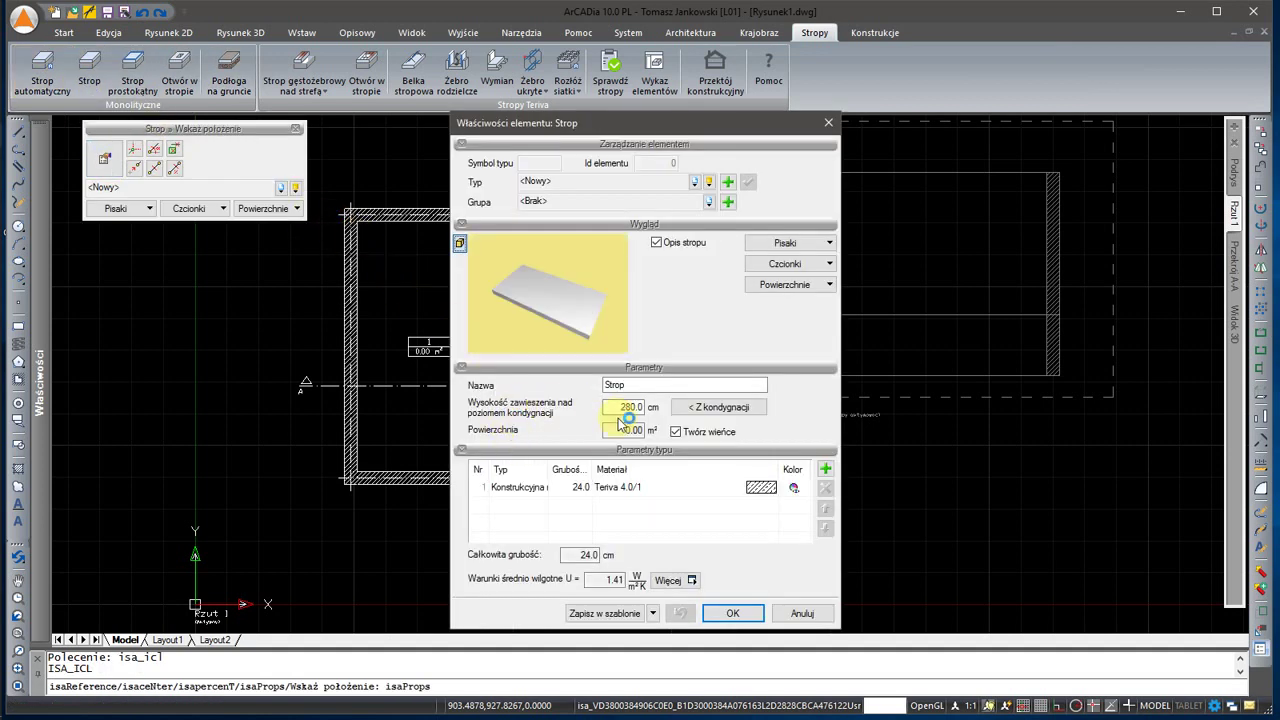
click(677, 432)
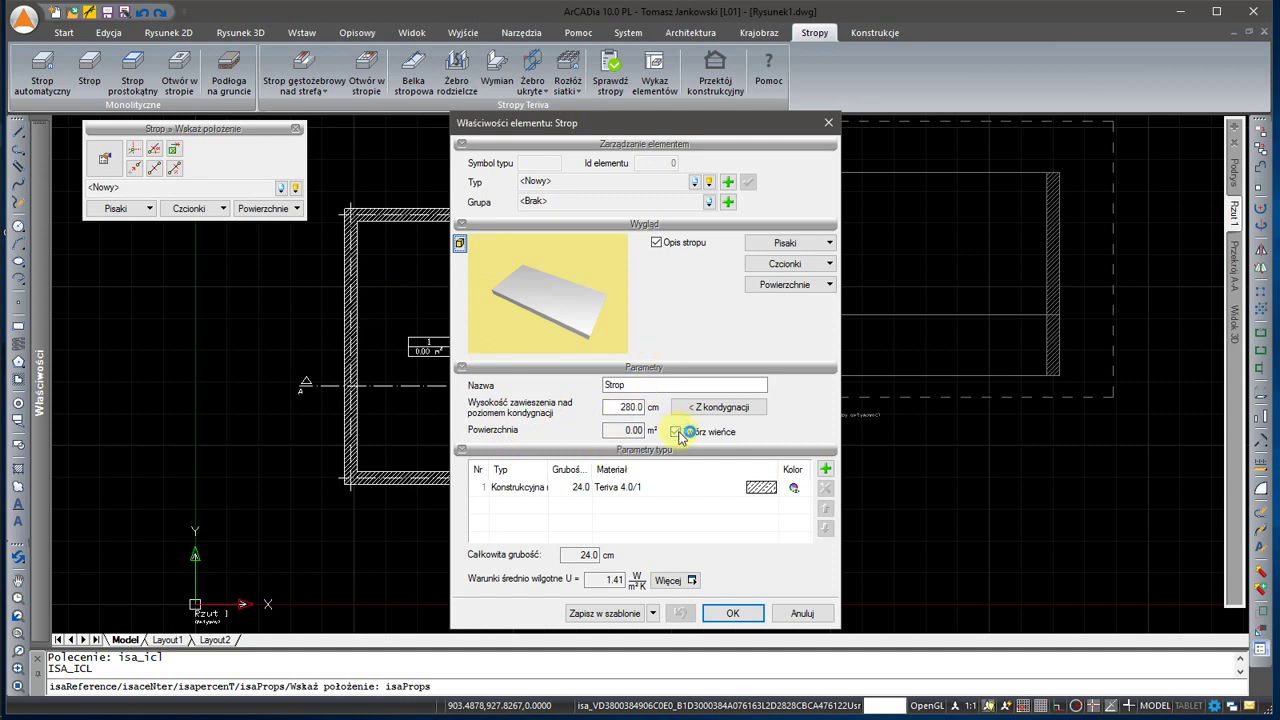
click(735, 612)
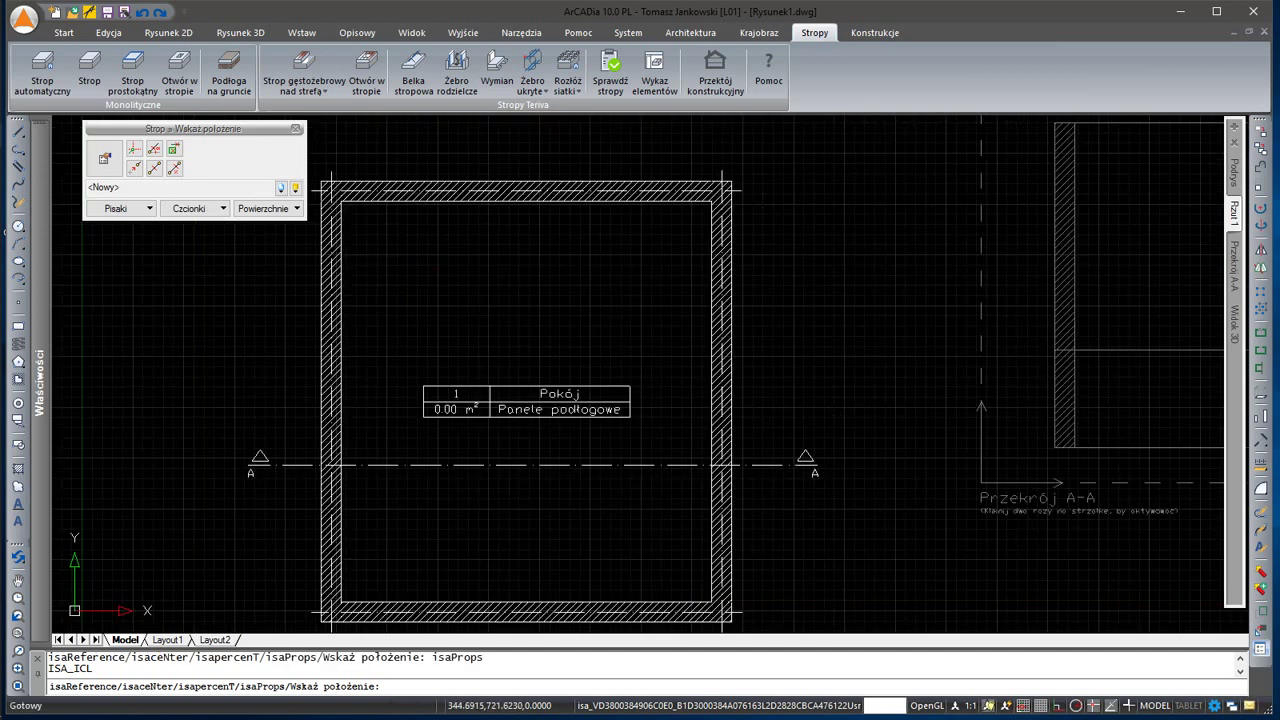
Place the slab across the room's inner corners and make section A-A active
click(342, 202)
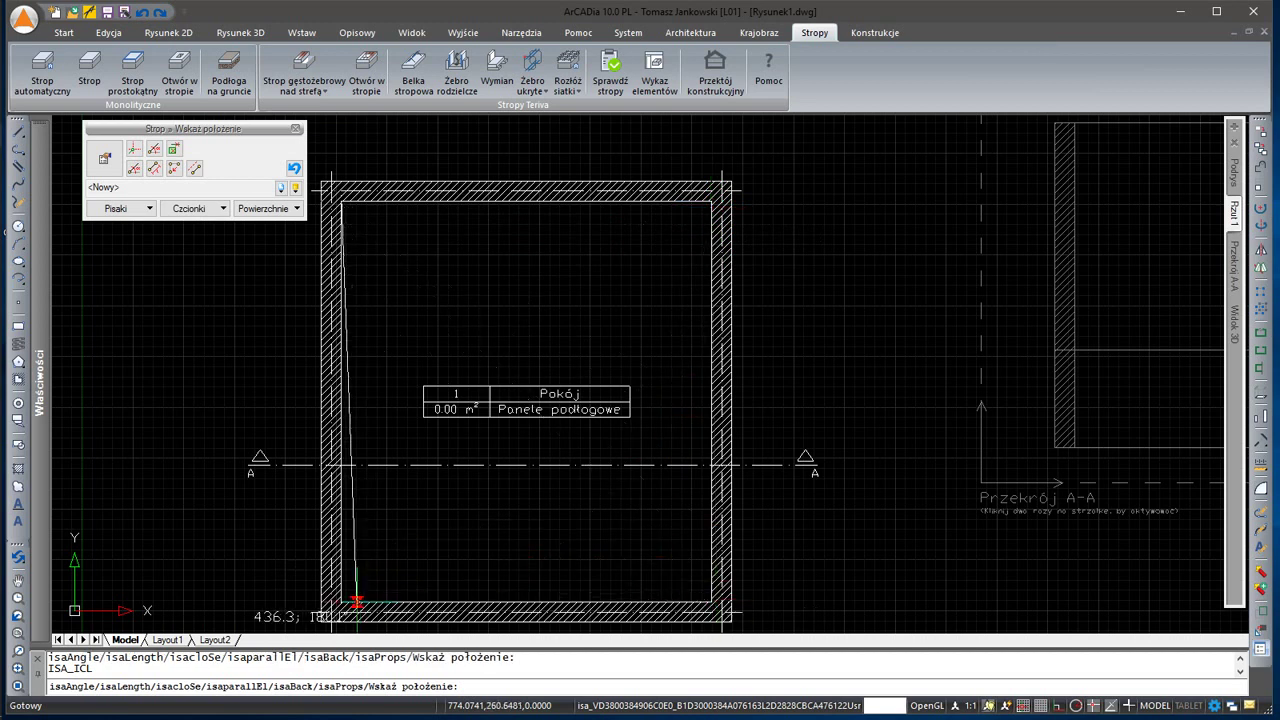
click(342, 603)
click(487, 398)
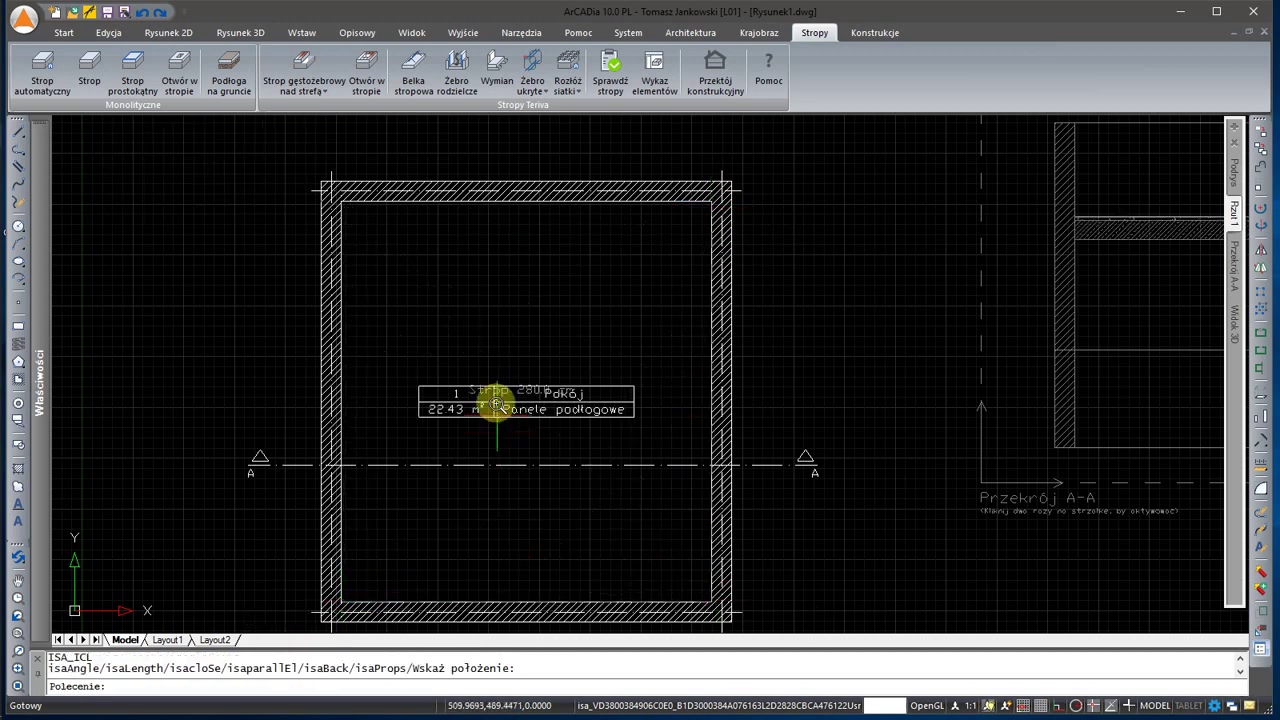
scroll(490, 400, down, 3)
scroll(960, 300, up, 2)
key(Escape)
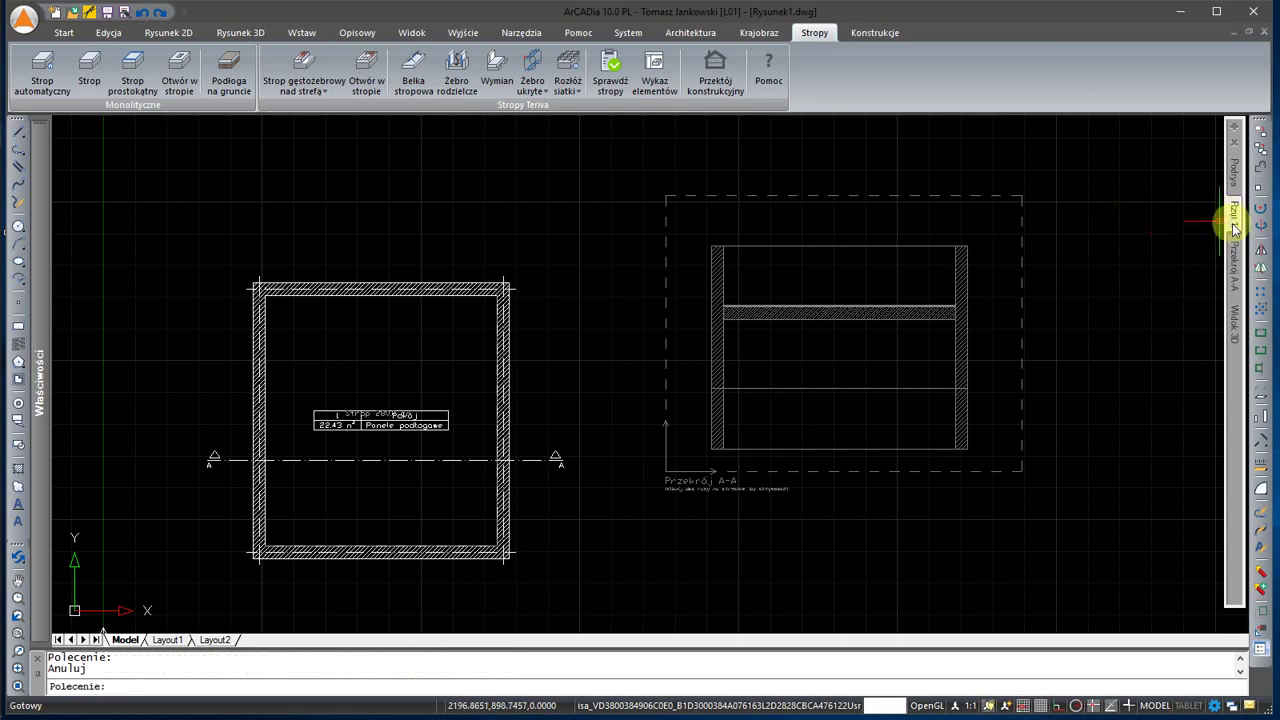
click(830, 300)
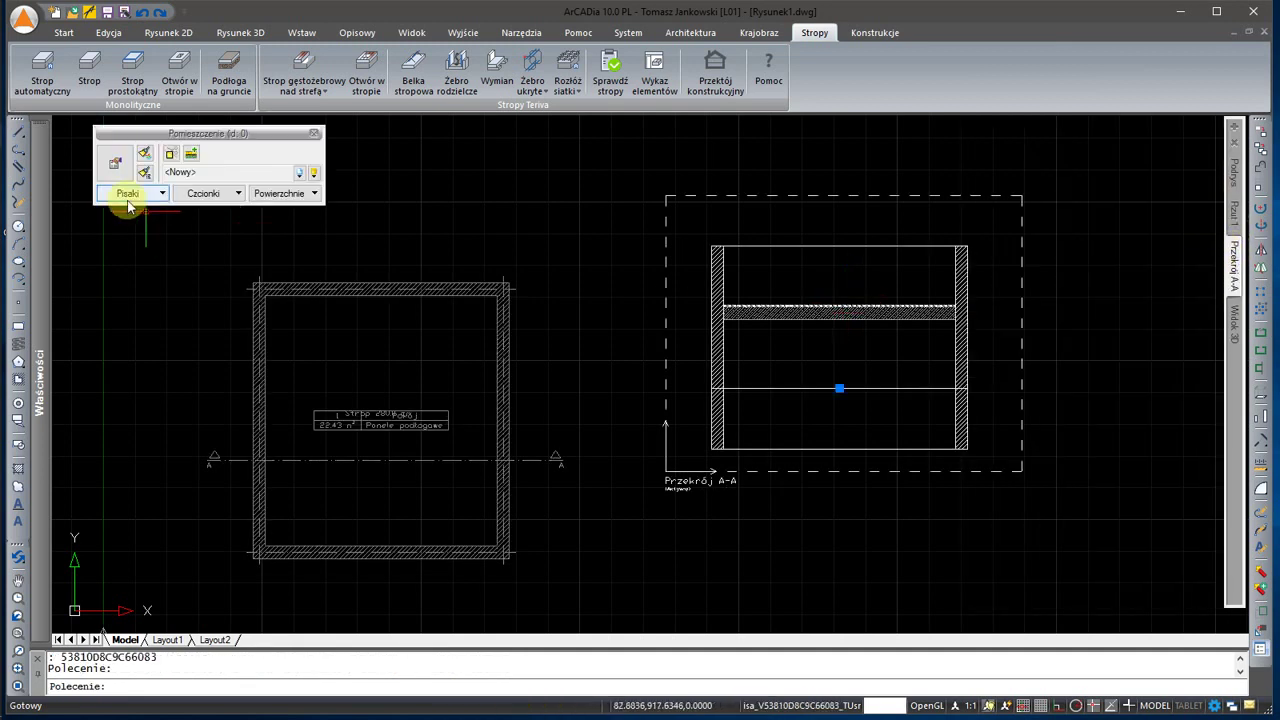
Look over the room's properties and parameters, then close them without changes
click(429, 220)
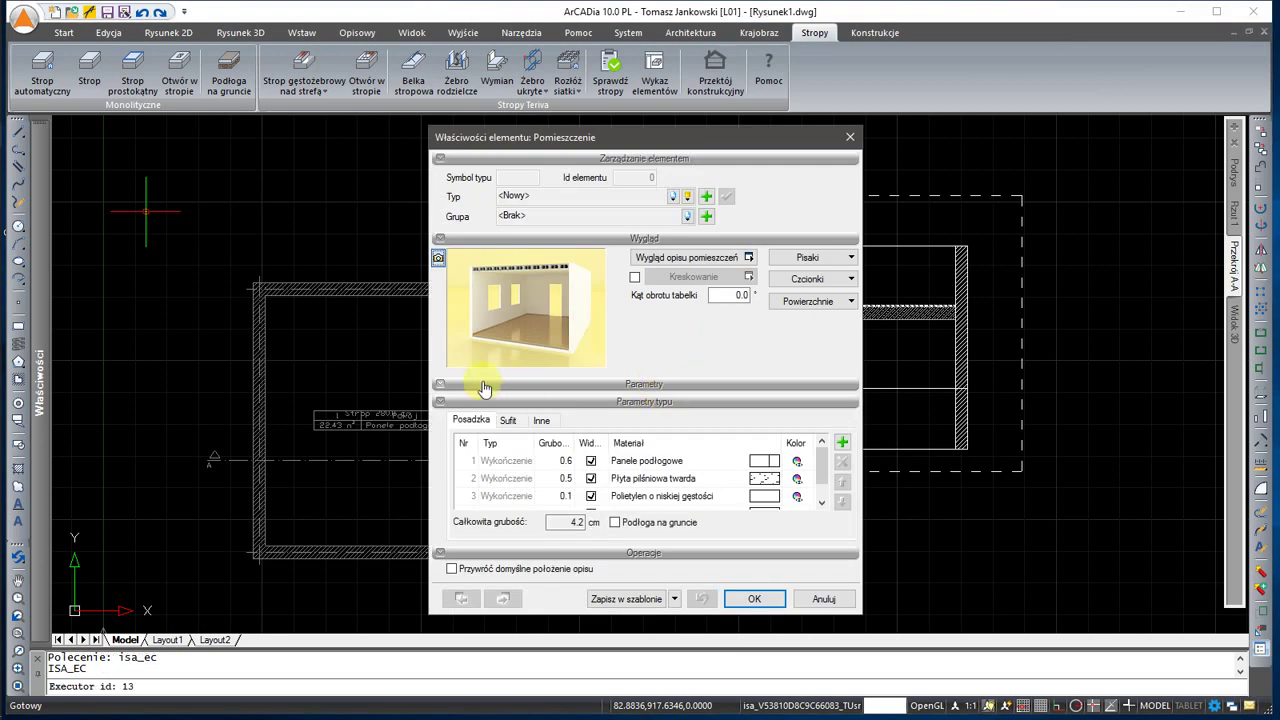
click(483, 386)
click(484, 386)
click(823, 598)
scroll(823, 323, up, 3)
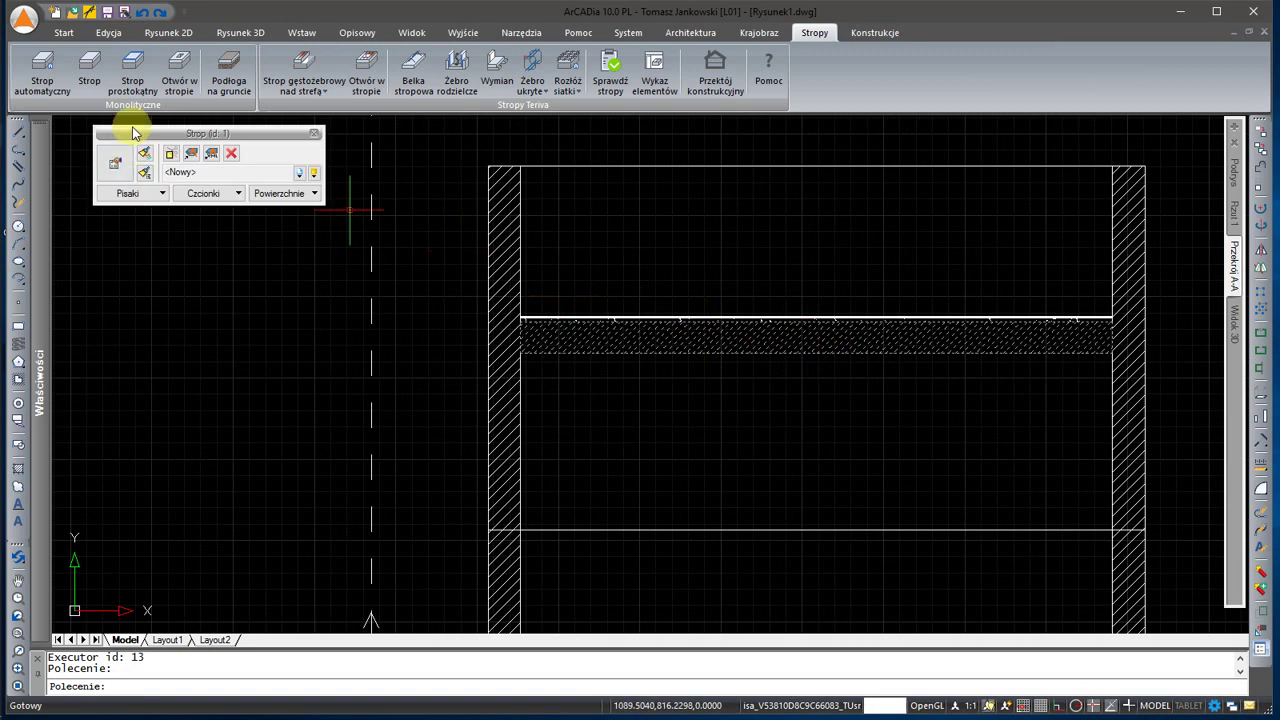
Set the Strop slab height to 120 cm from the storey level, then reopen the room's floor properties
double_click(598, 318)
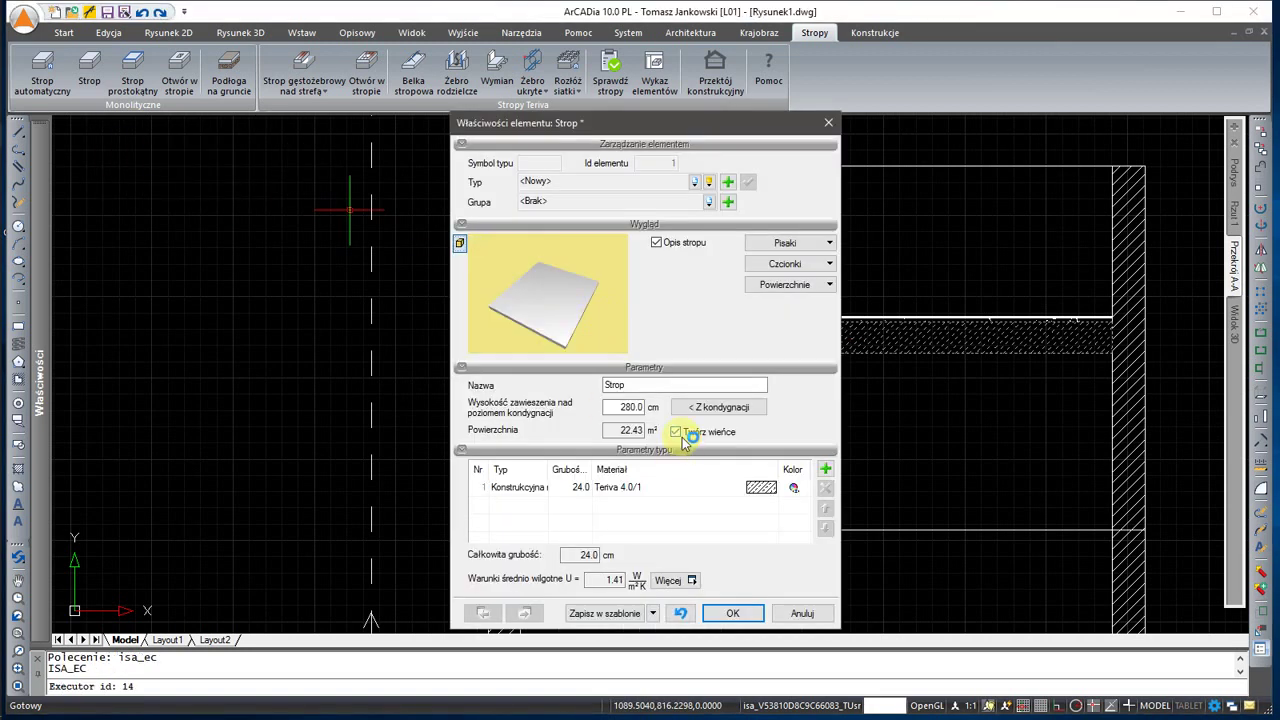
click(694, 412)
click(730, 612)
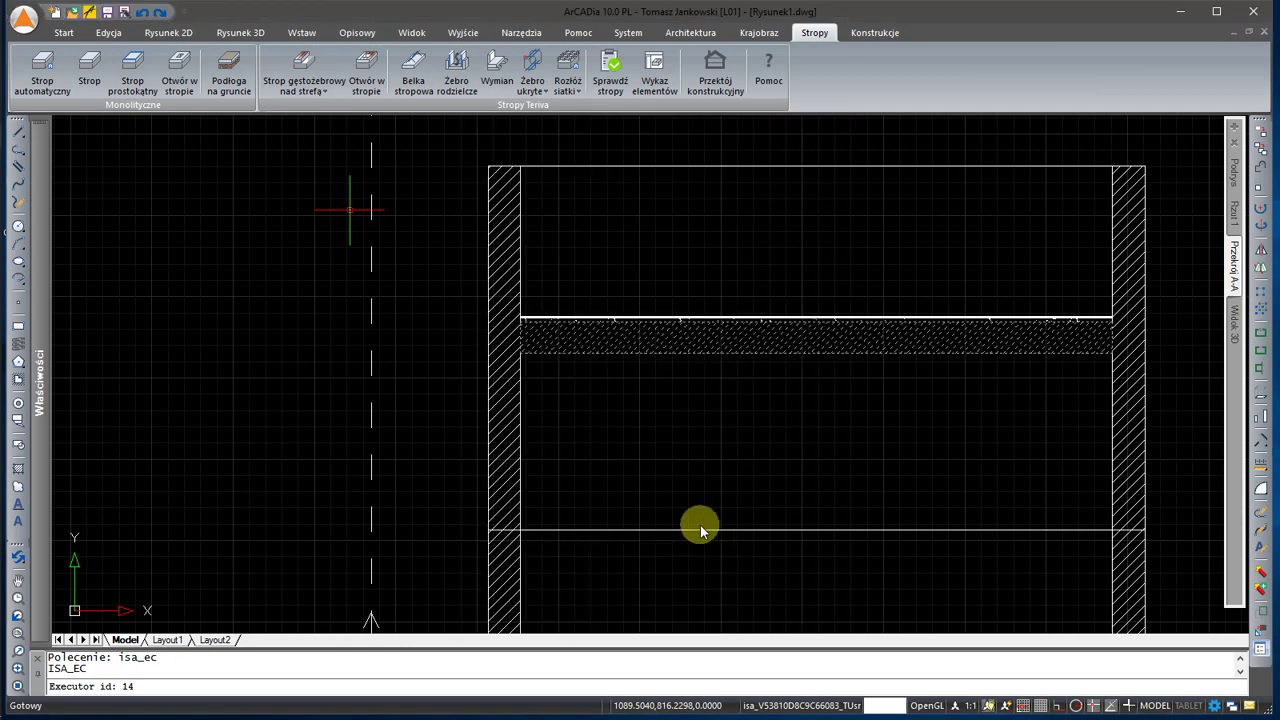
scroll(651, 400, up, 3)
click(651, 376)
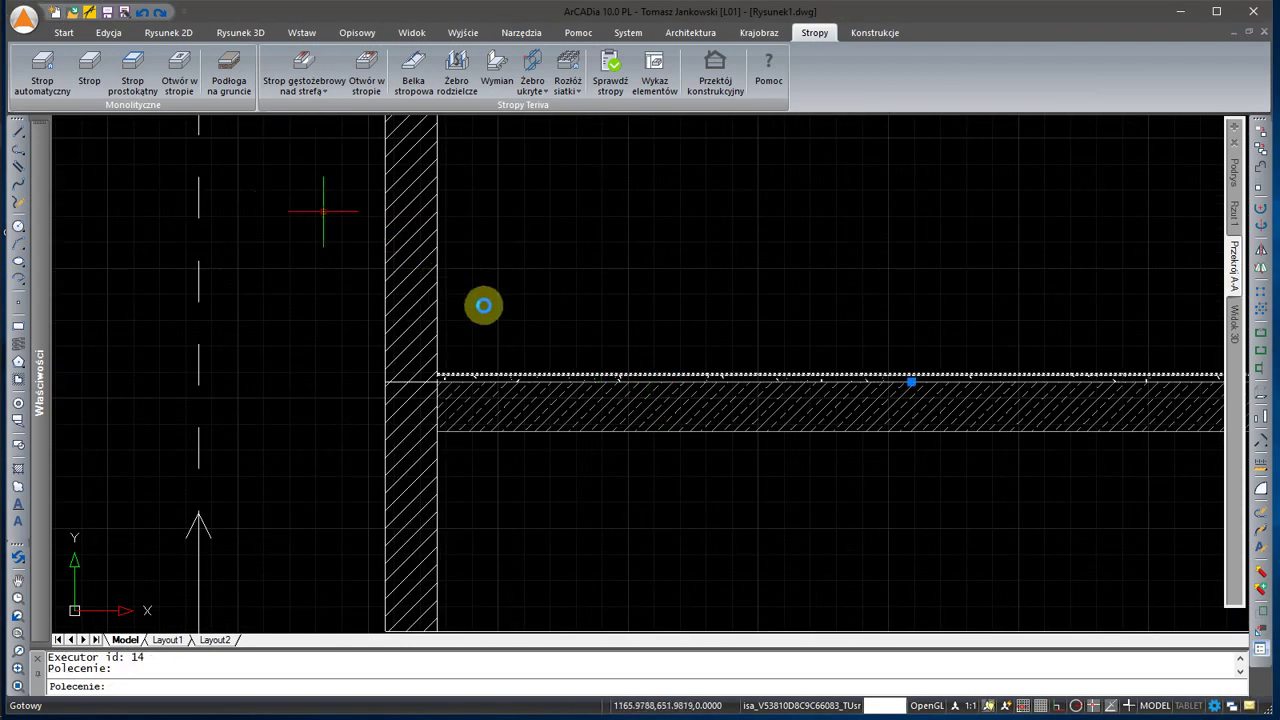
double_click(490, 312)
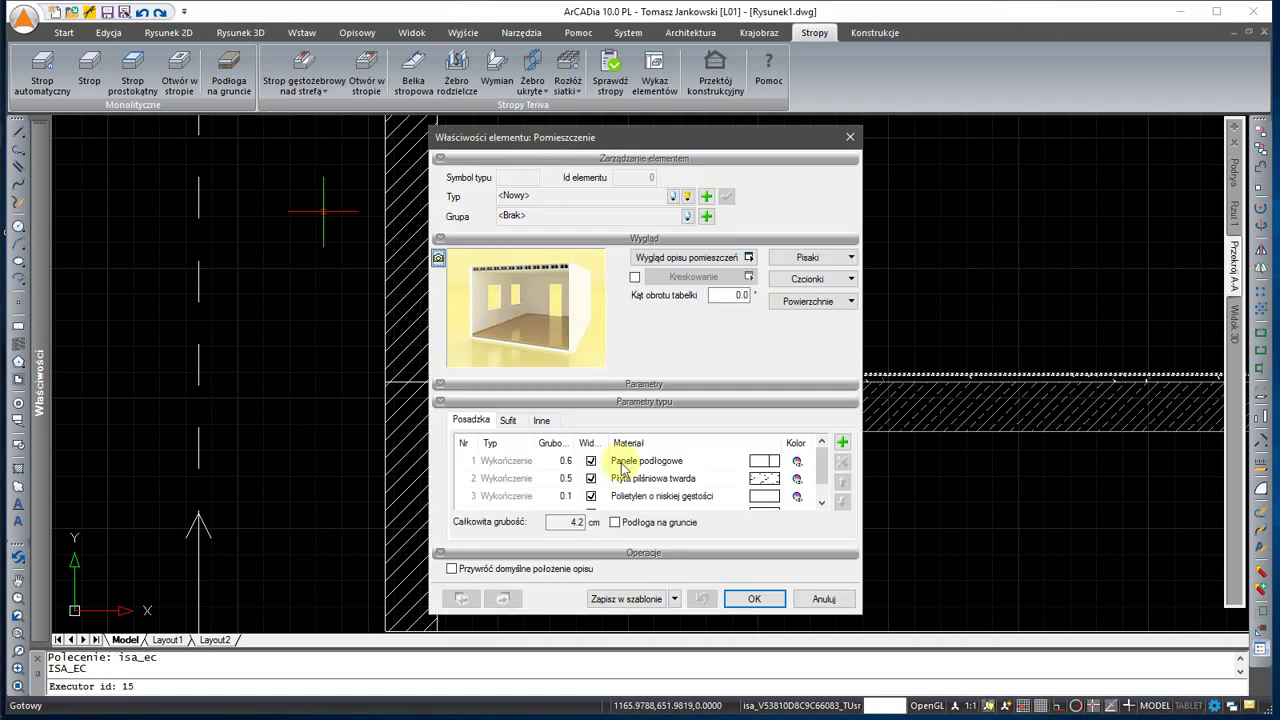
Add a fifth floor layer of Styropian 12, 10.0 cm thick, bringing the build-up to 14.2 cm
scroll(659, 487, down, 1)
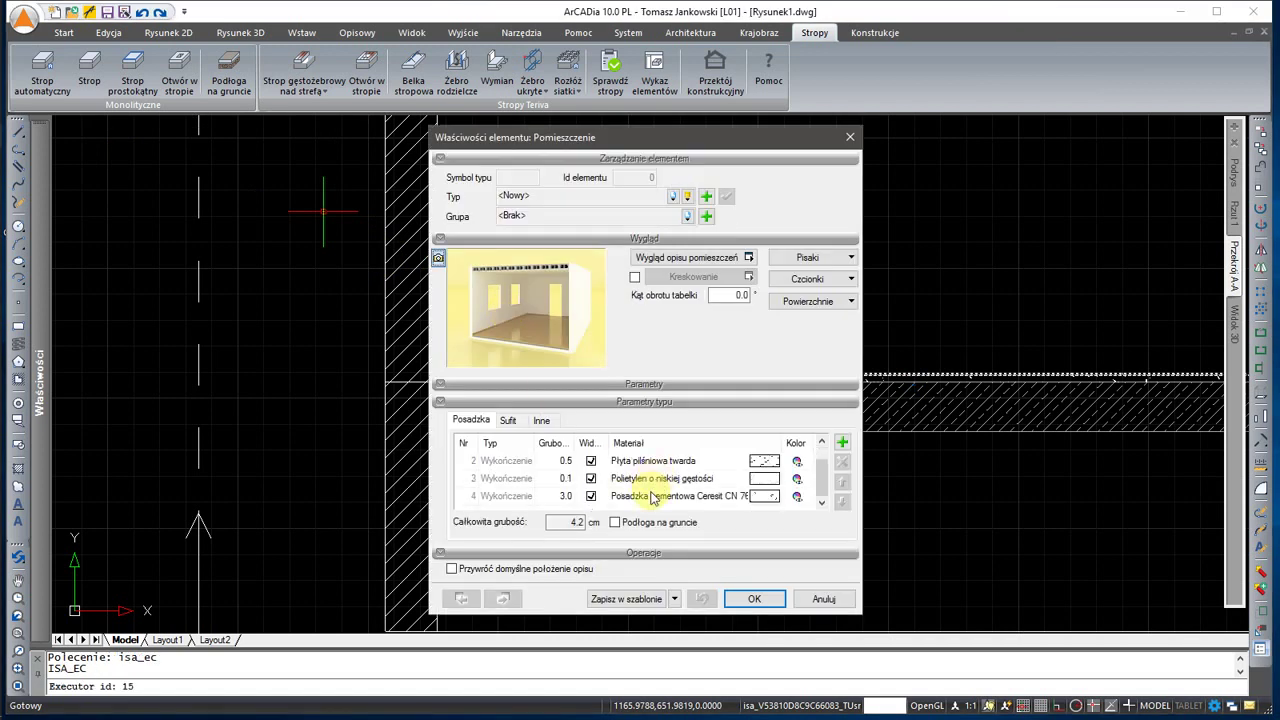
click(621, 497)
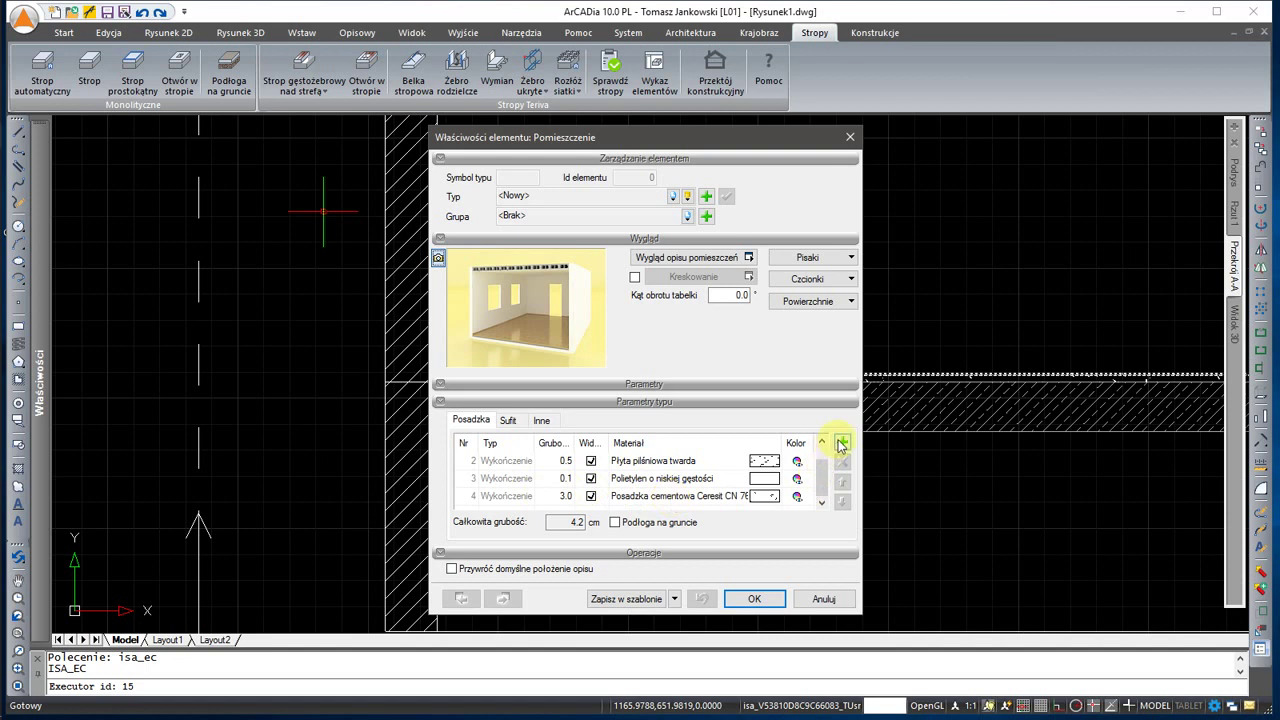
click(842, 441)
double_click(563, 496)
drag(560, 496, 595, 506)
text(10)
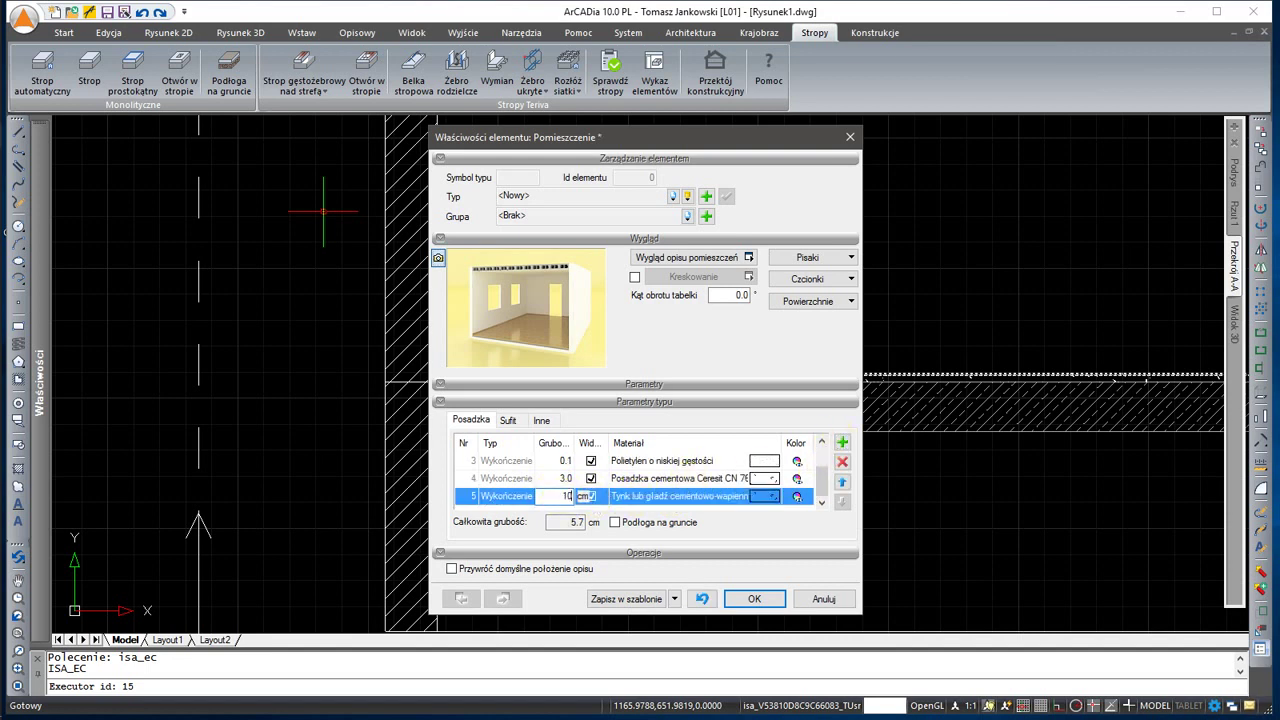
click(628, 496)
click(703, 497)
text(sTYROPIA)
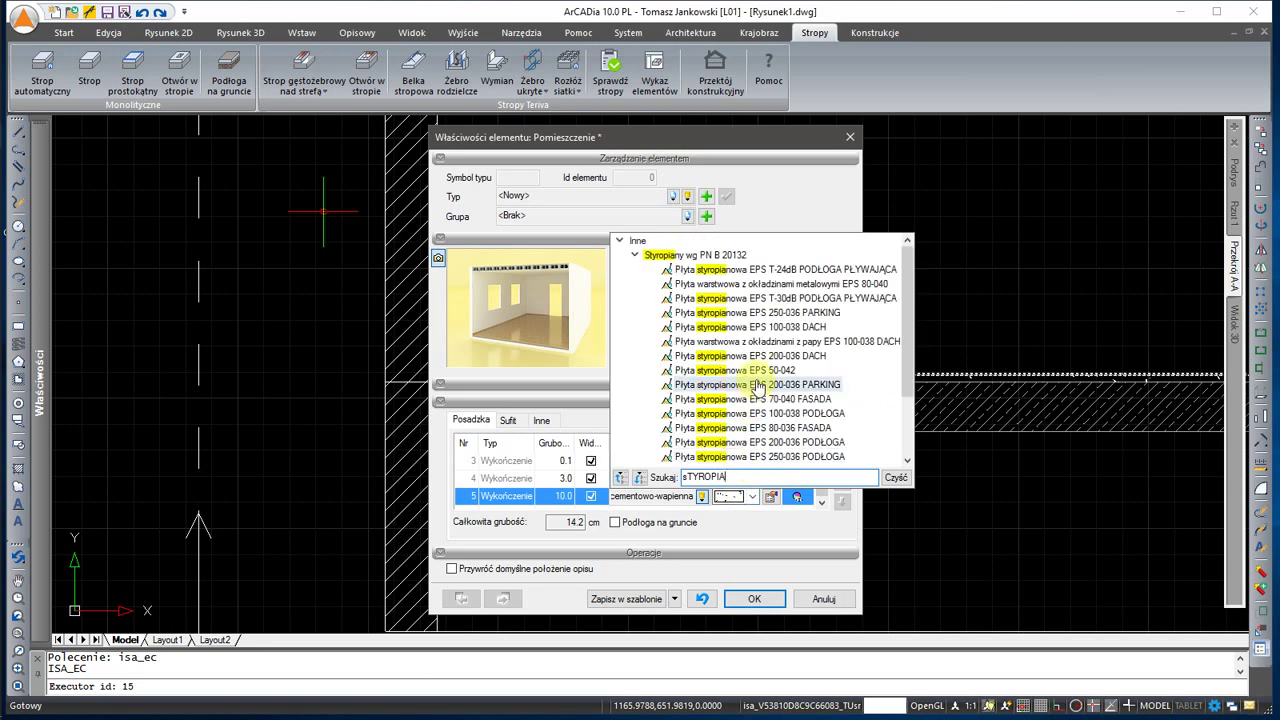
scroll(757, 387, down, 2)
click(727, 433)
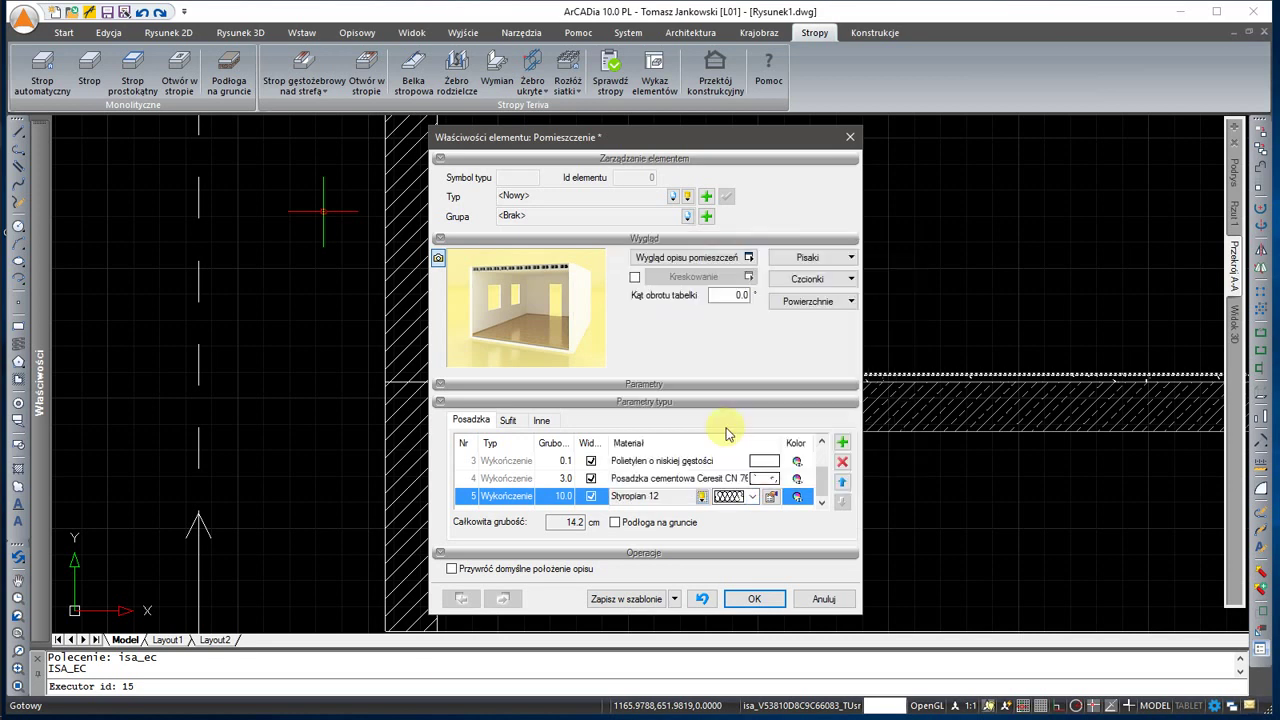
click(754, 598)
scroll(662, 365, down, 2)
Start moving the hatched band in section A-A with M, then abandon the first attempt
scroll(662, 365, up, 3)
scroll(680, 366, down, 3)
key(Escape)
text(m)
key(Return)
click(652, 423)
key(Return)
click(666, 418)
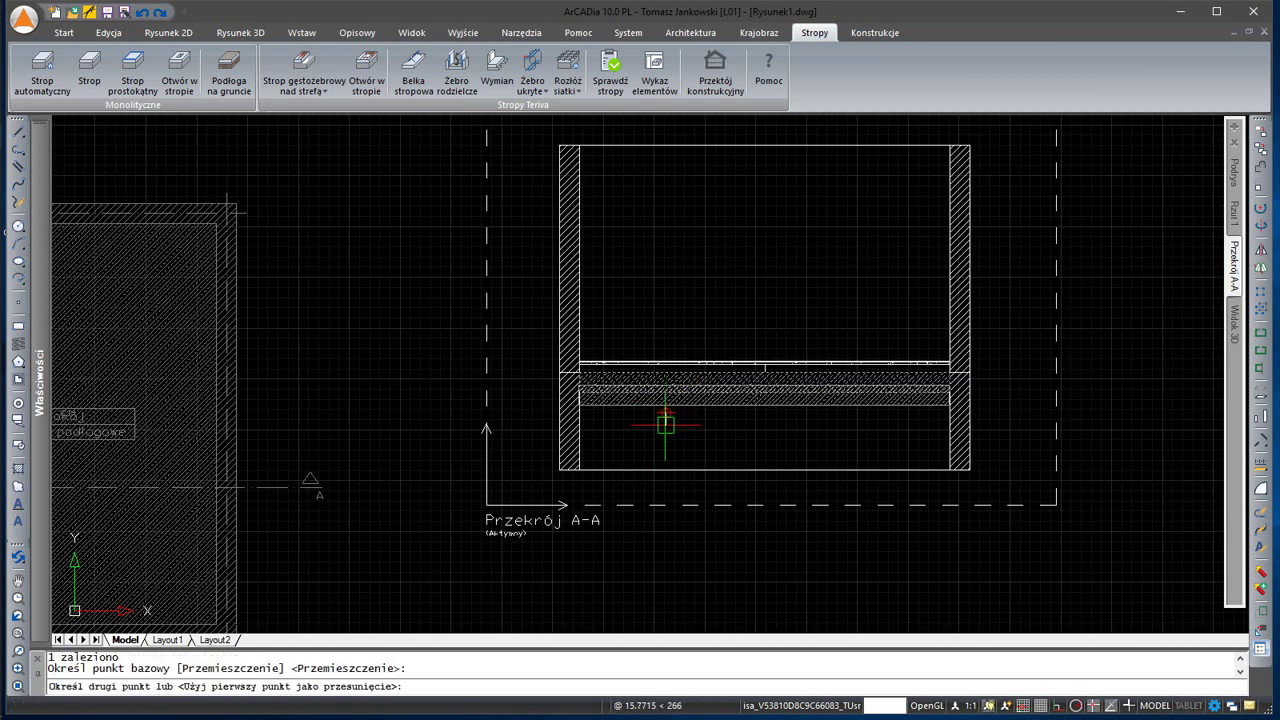
scroll(666, 420, up, 3)
key(Escape)
Move the hatched band straight upward in section A-A with ORTHO on
key(Return)
click(651, 366)
click(611, 429)
key(Return)
click(648, 466)
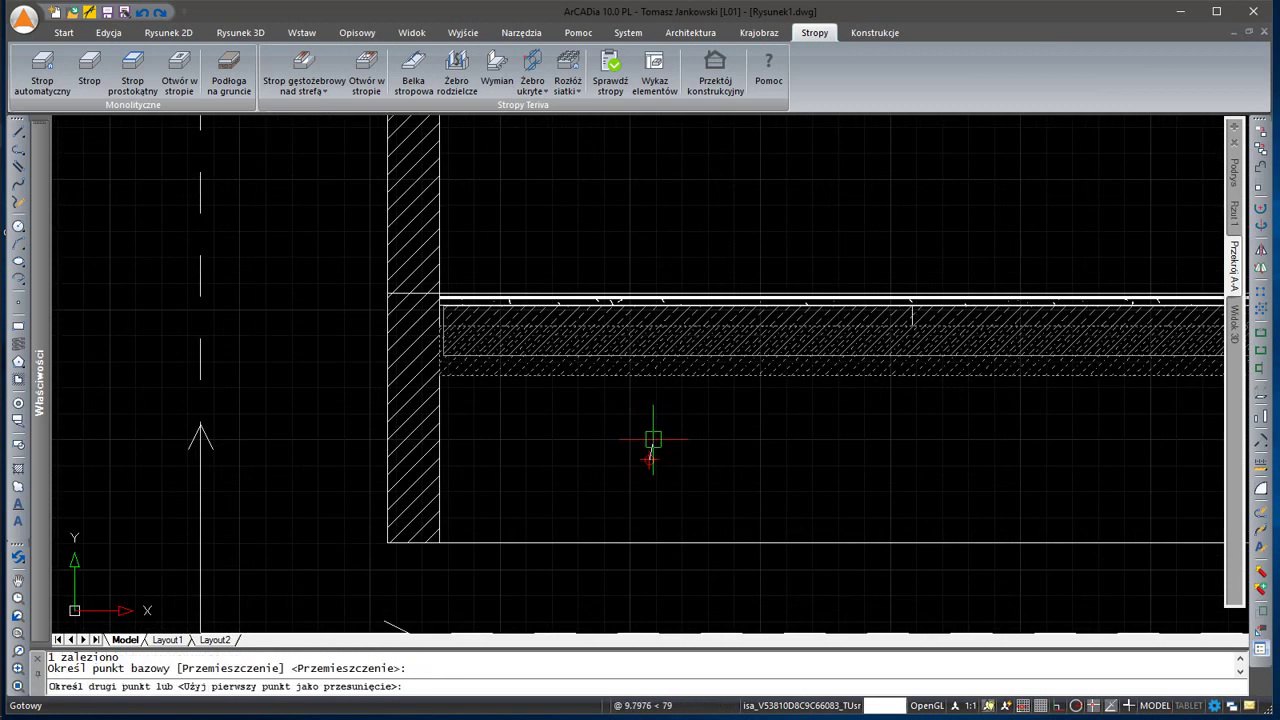
key(F8)
click(642, 440)
key(Return)
Select the band for a second move, then cancel it
click(649, 341)
click(604, 414)
key(Return)
click(651, 445)
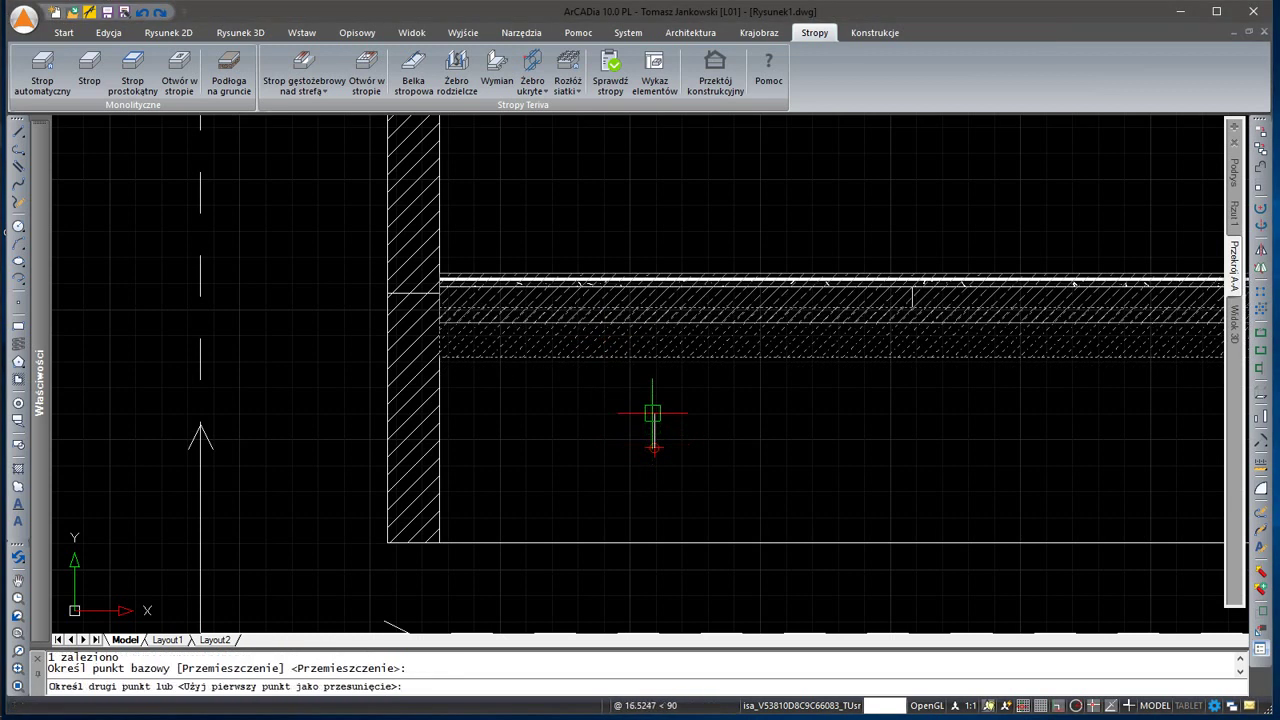
key(Escape)
Zoom out and pan to show the plan and section A-A together
scroll(648, 410, down, 5)
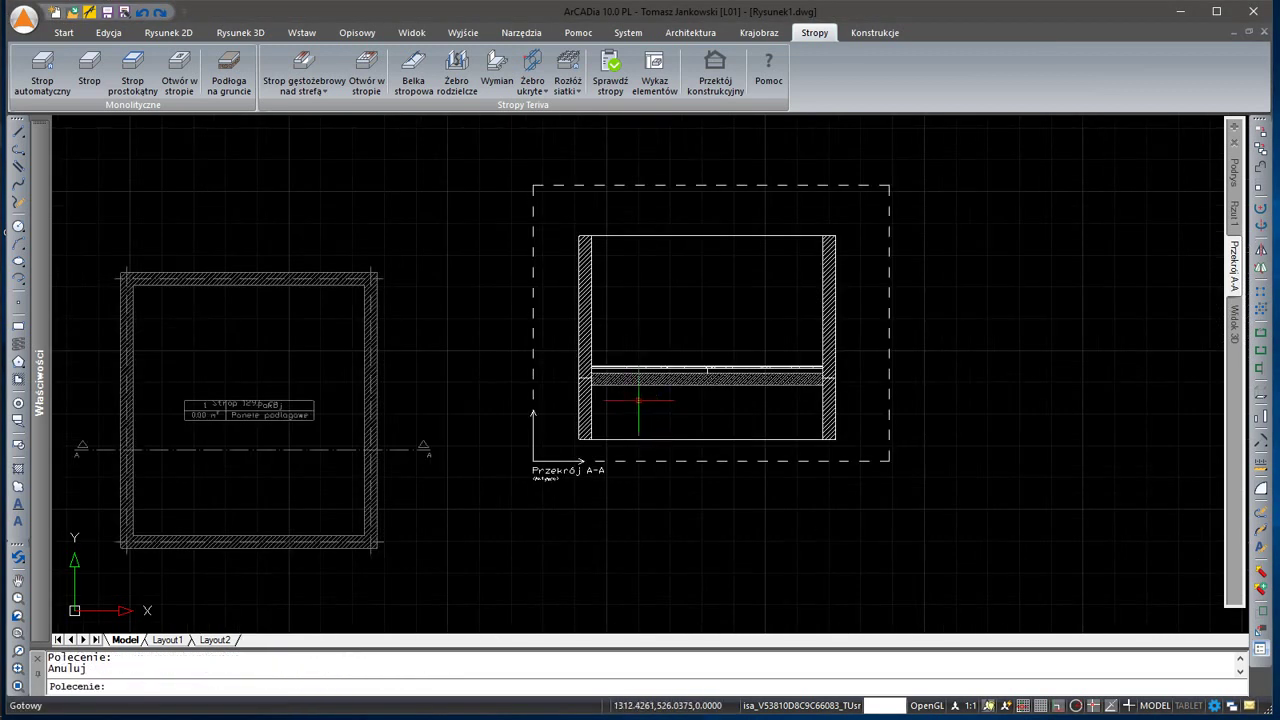
scroll(663, 400, up, 5)
scroll(591, 380, down, 2)
scroll(580, 366, down, 5)
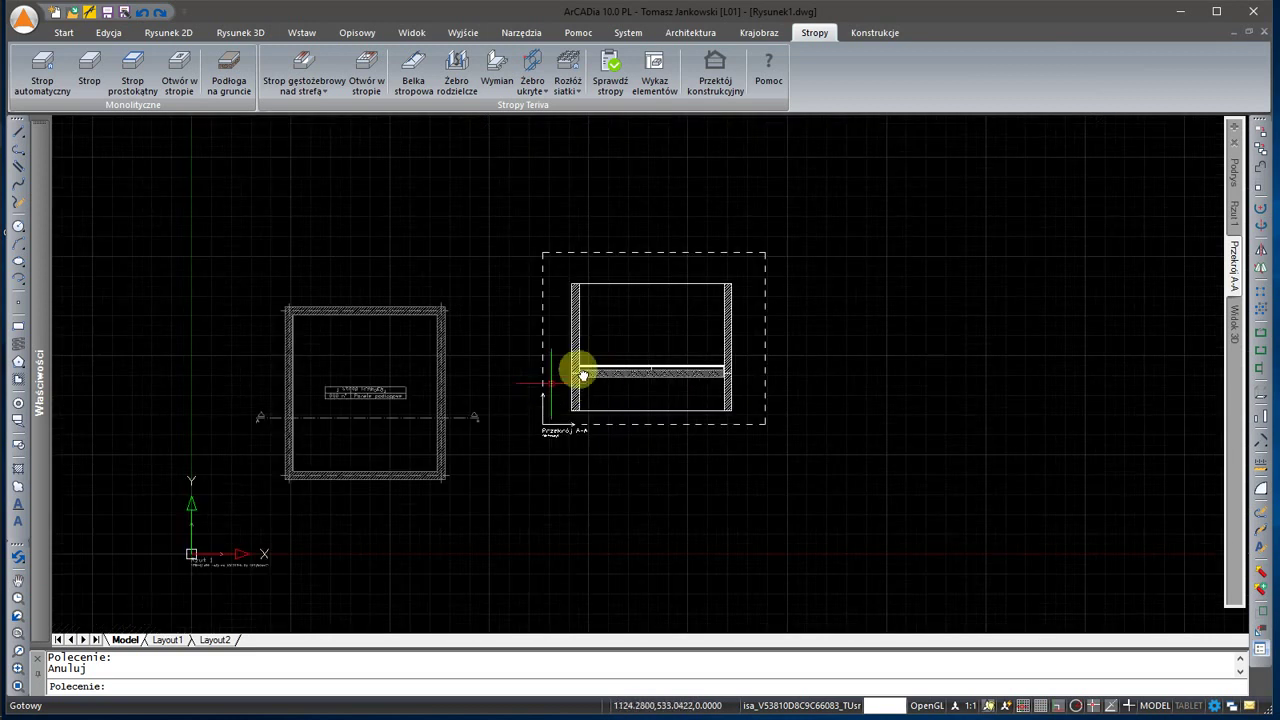
middle_drag(580, 366, 619, 372)
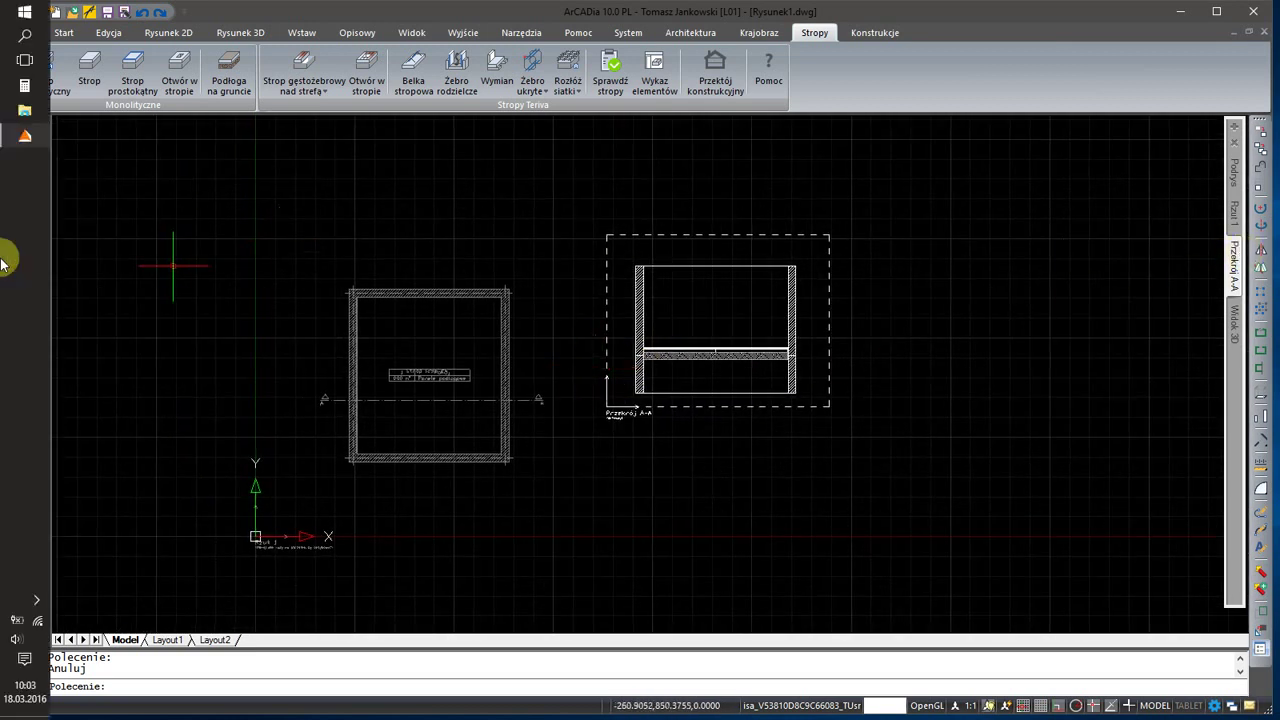